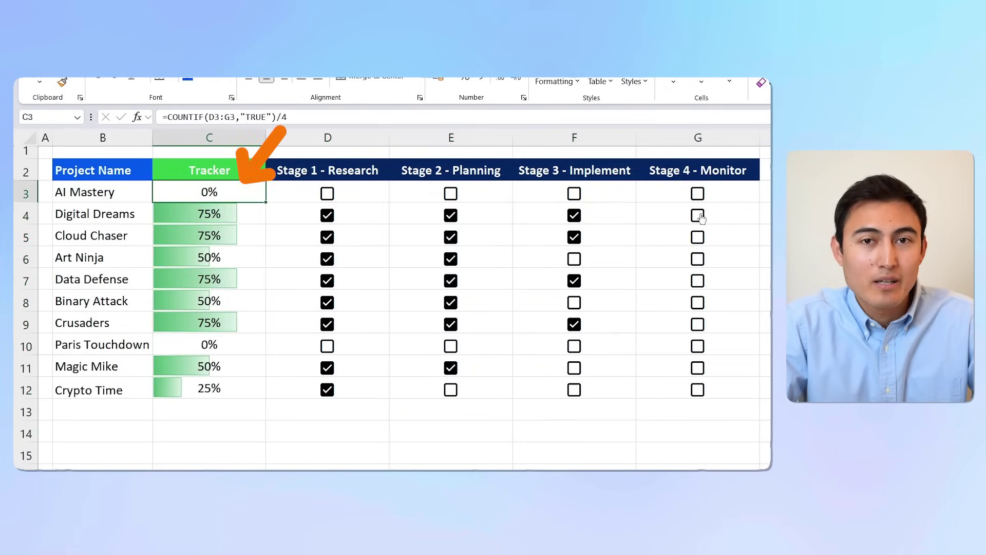
Mark Stage 4 - Monitor as complete for the Digital Dreams, Cloud Chaser and Crusaders projects
left_click(699, 216)
left_click(698, 237)
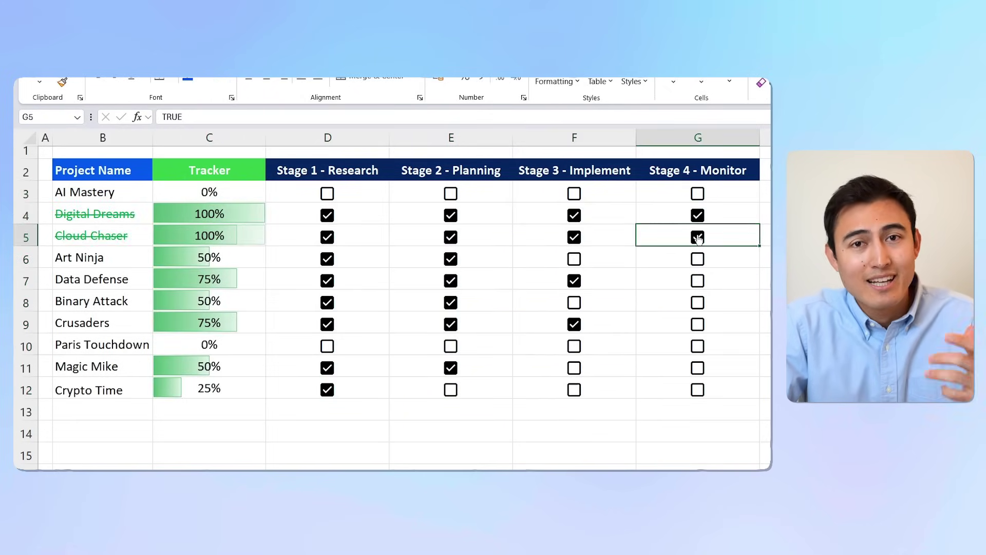
left_click(697, 324)
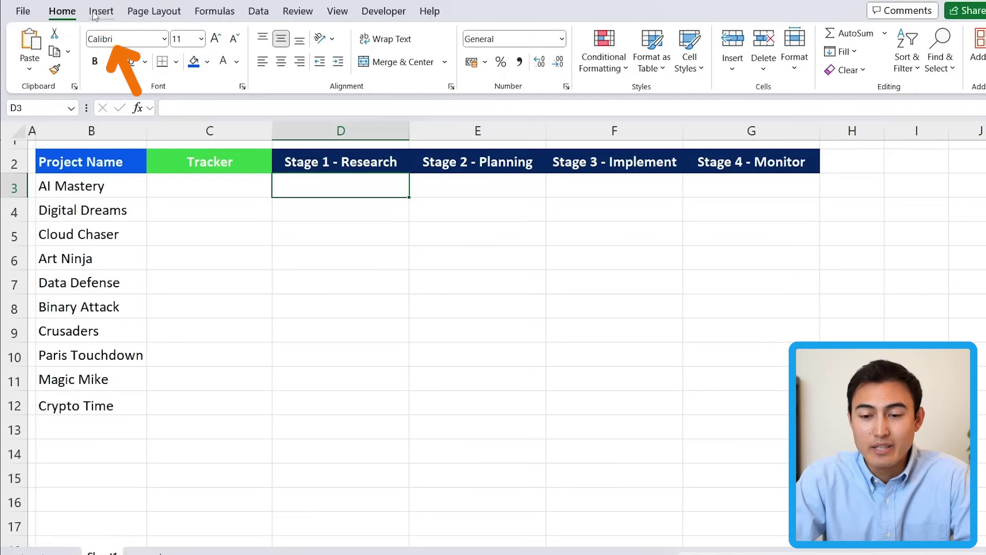
Insert a checkbox for AI Mastery under Stage 1 - Research in cell D3 and set it to unchecked
left_click(94, 13)
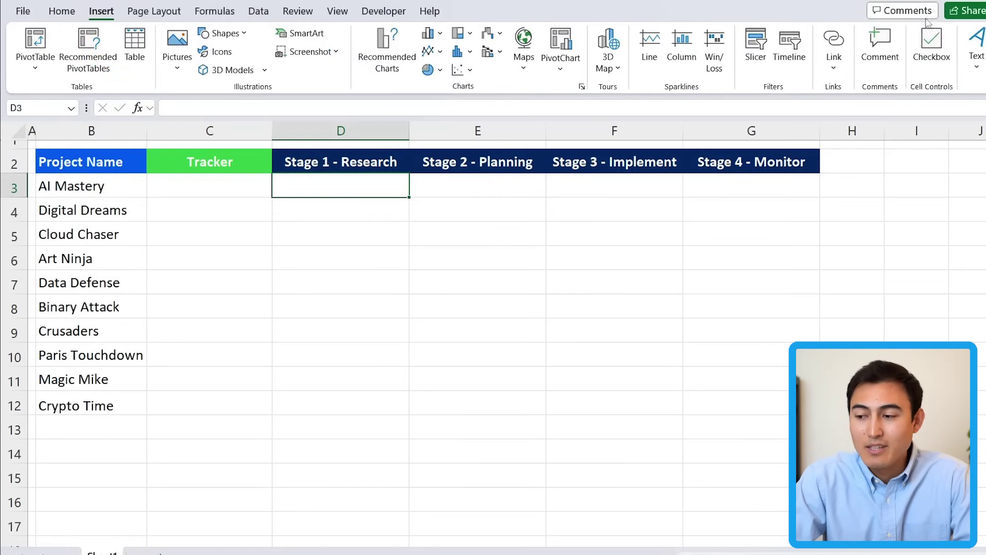
left_click(934, 46)
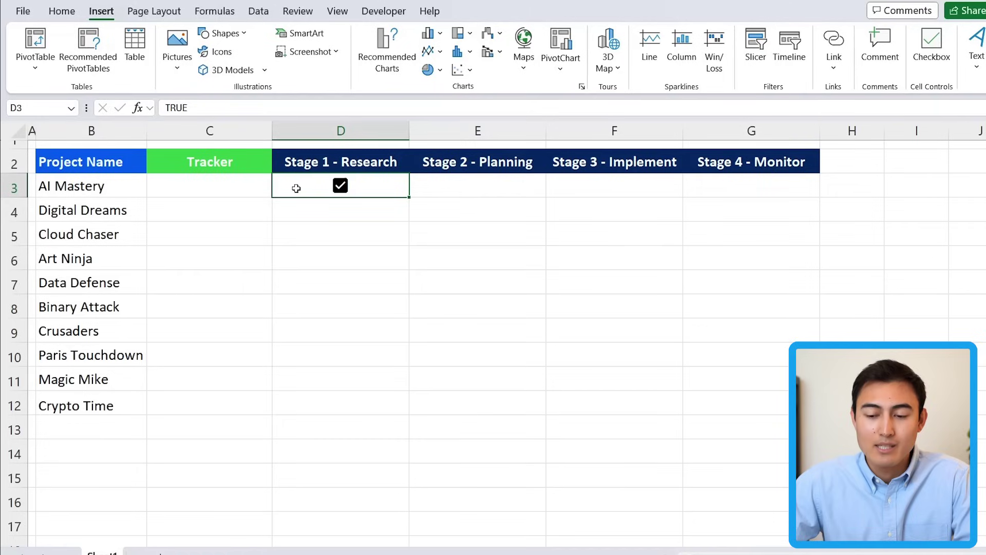
key("space")
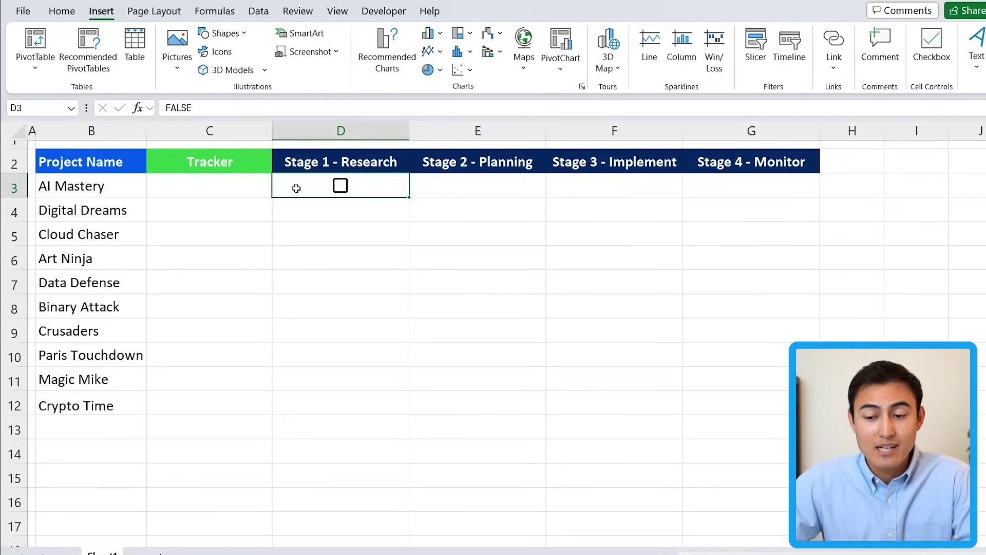
Add checkboxes for all projects under Stage 1 - Research, covering cells D3:D12
key("shift+Down")
key("shift+Down")
key("shift+Down")
key("shift+Down")
key("shift+Down")
key("shift+Down")
key("shift+Down")
key("shift+Down")
key("shift+Down")
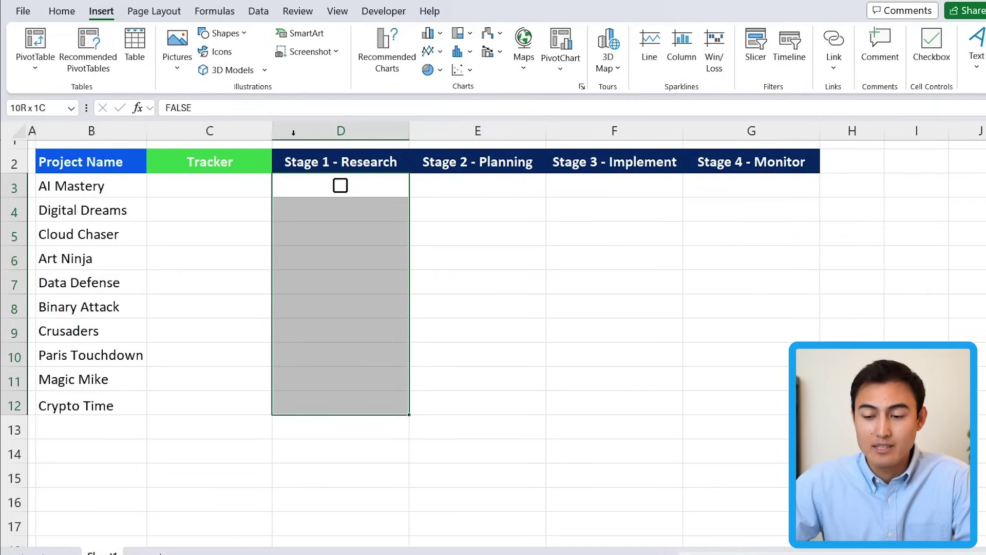
left_click(928, 45)
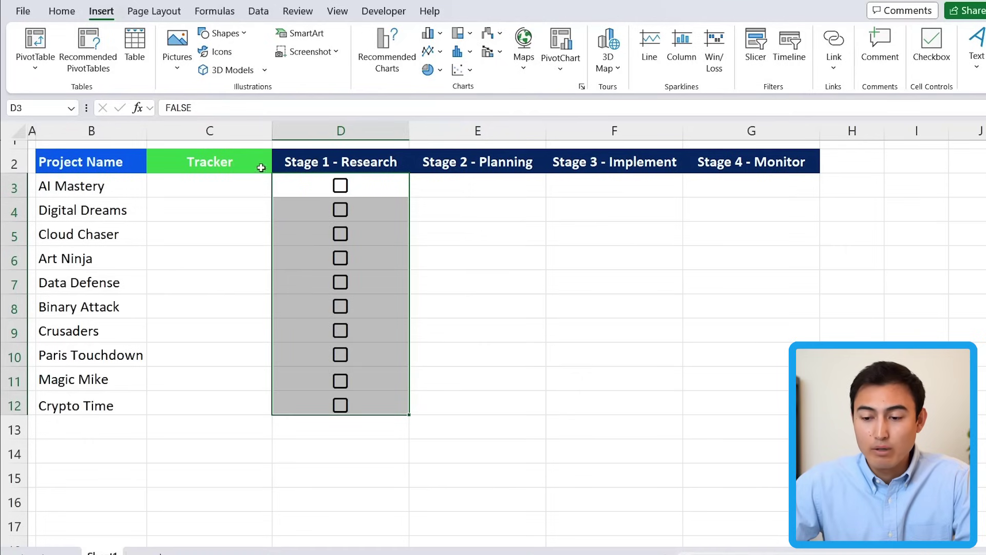
Tick the Stage 1 - Research checkbox for AI Mastery in cell D3
left_click(281, 169)
left_click(305, 191)
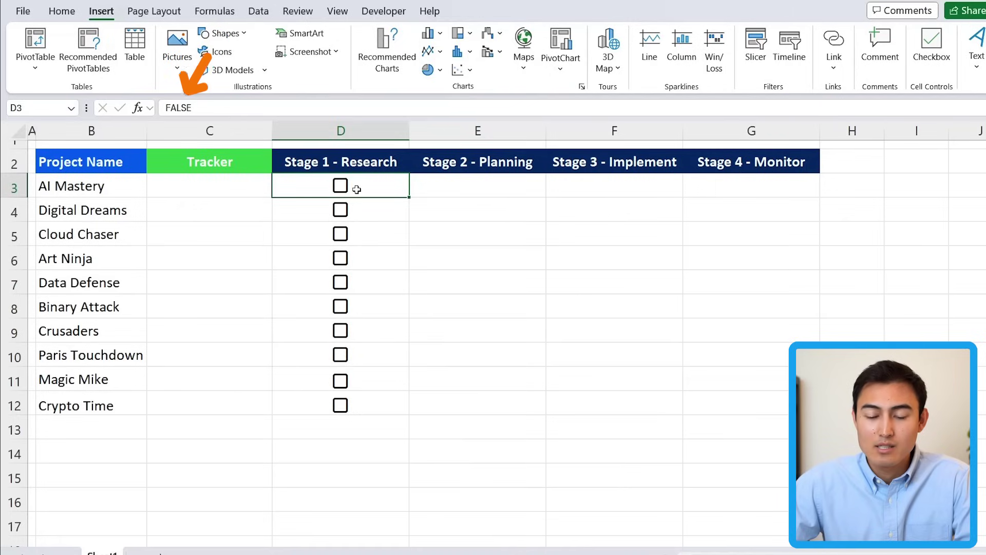
key("space")
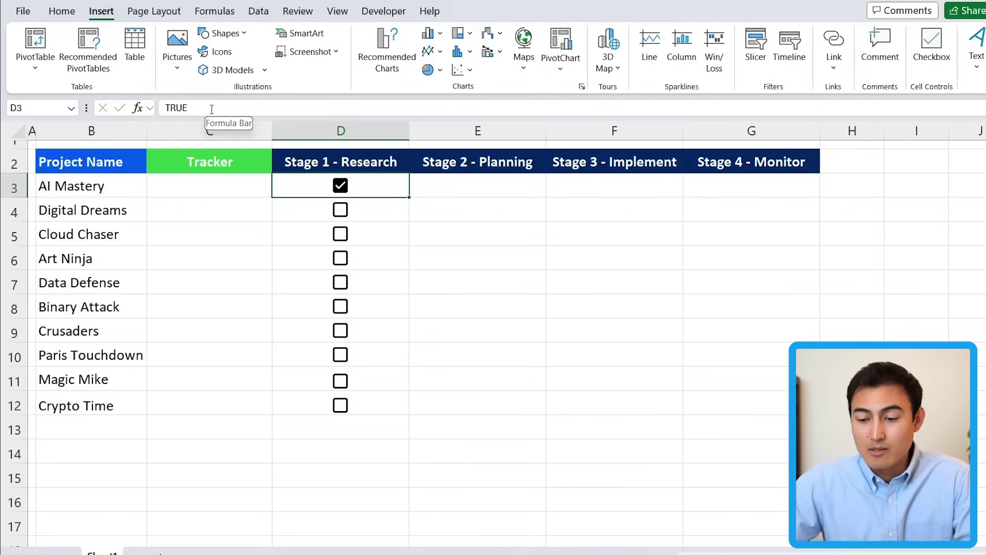
Fill the Stage 1 checkboxes across to Stage 4 over D3:G12 and uncheck all of them
key("ctrl+shift+Down")
key("shift+Right")
key("shift+Right")
key("shift+Right")
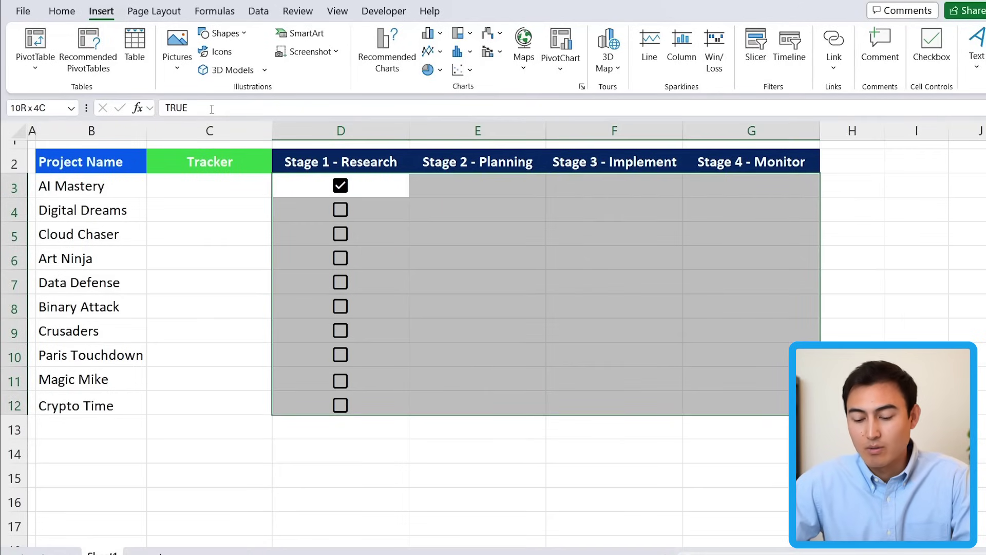
key("ctrl+r")
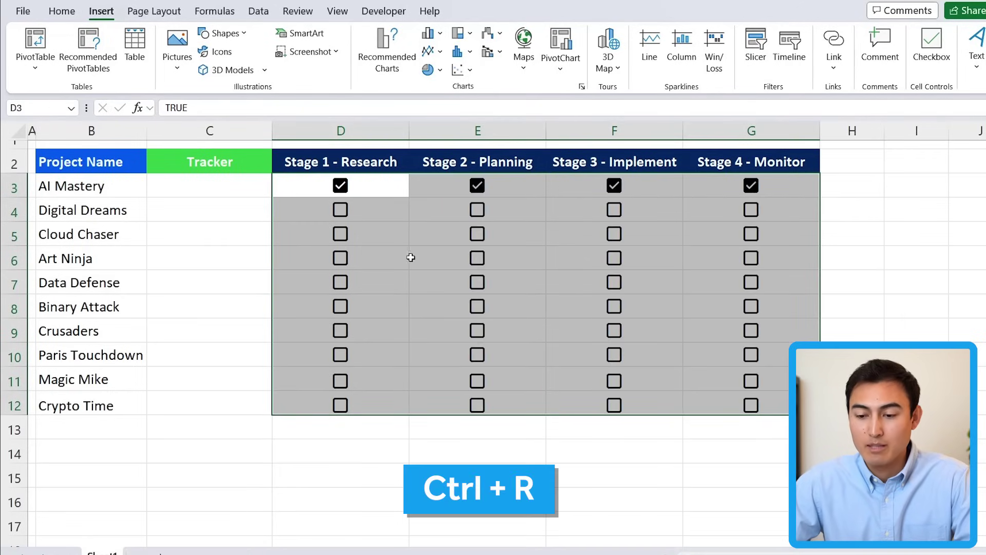
key("space")
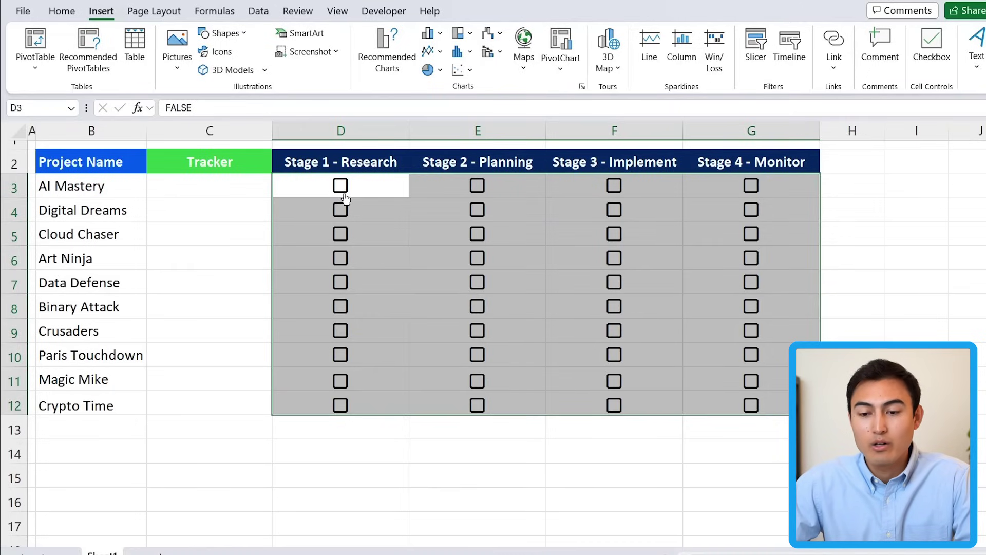
Set the font color of the checkboxes in D3:G12 to the standard dark blue
left_click(63, 11)
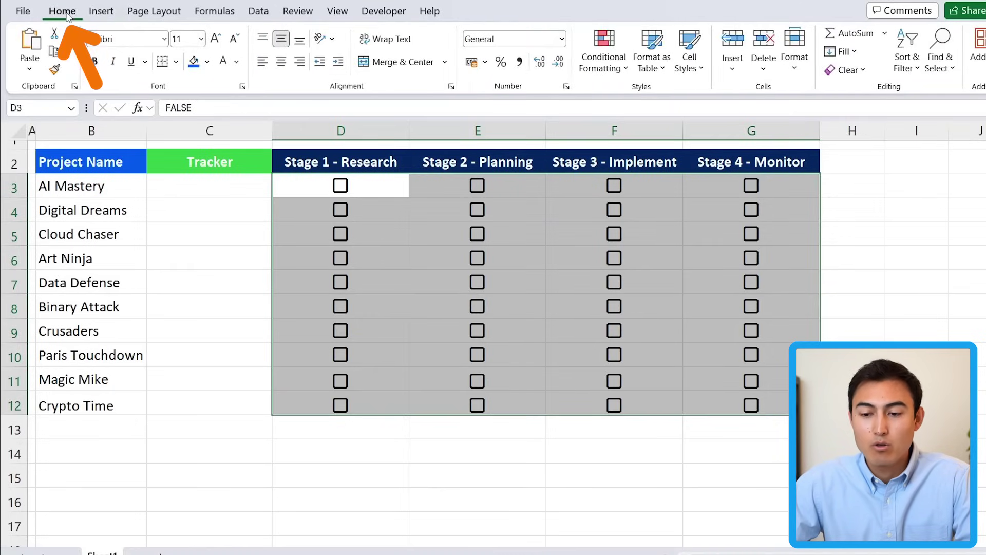
left_click(237, 62)
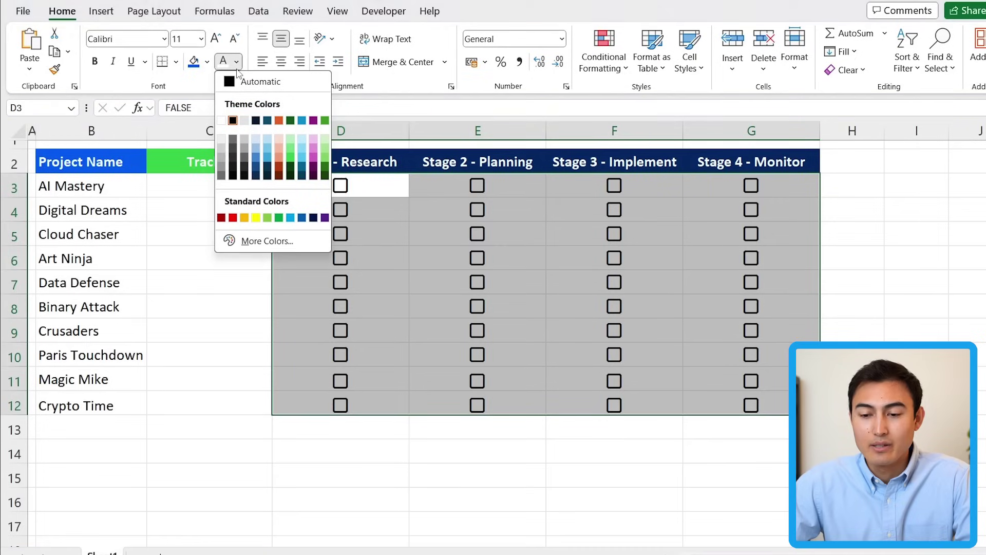
left_click(313, 218)
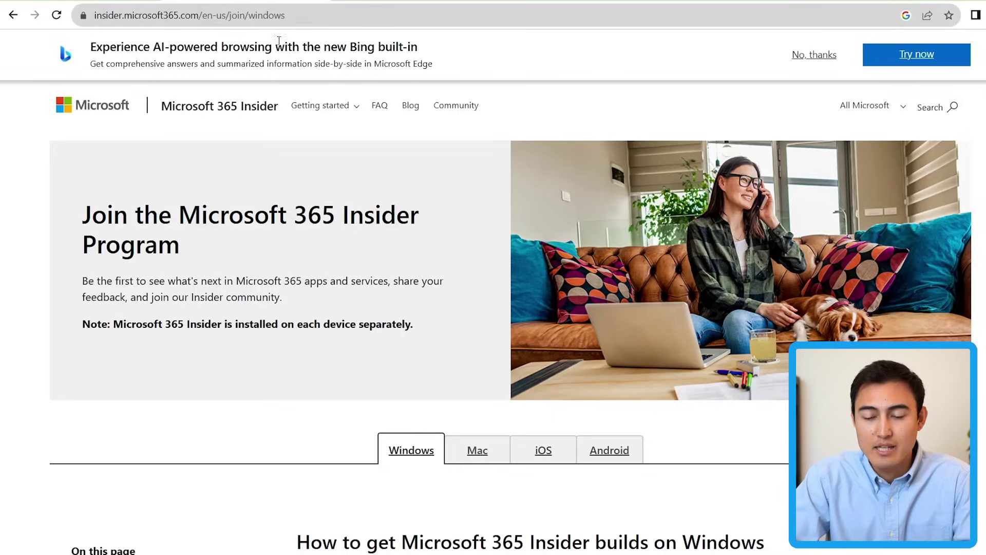
Switch to the browser and view the Microsoft 365 Insider page on joining the program for Windows
left_click(252, 16)
left_click(359, 161)
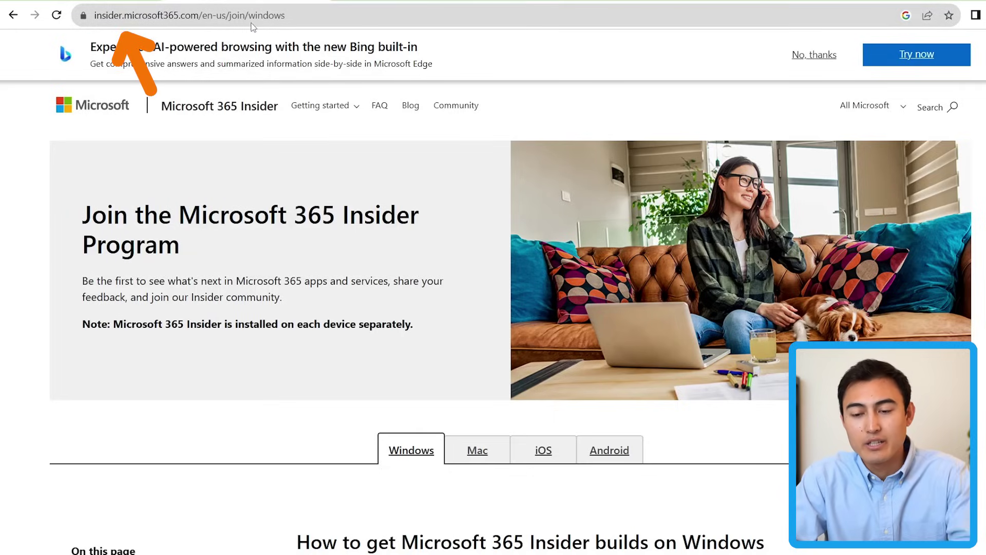
scroll(365, 173, "down", 15)
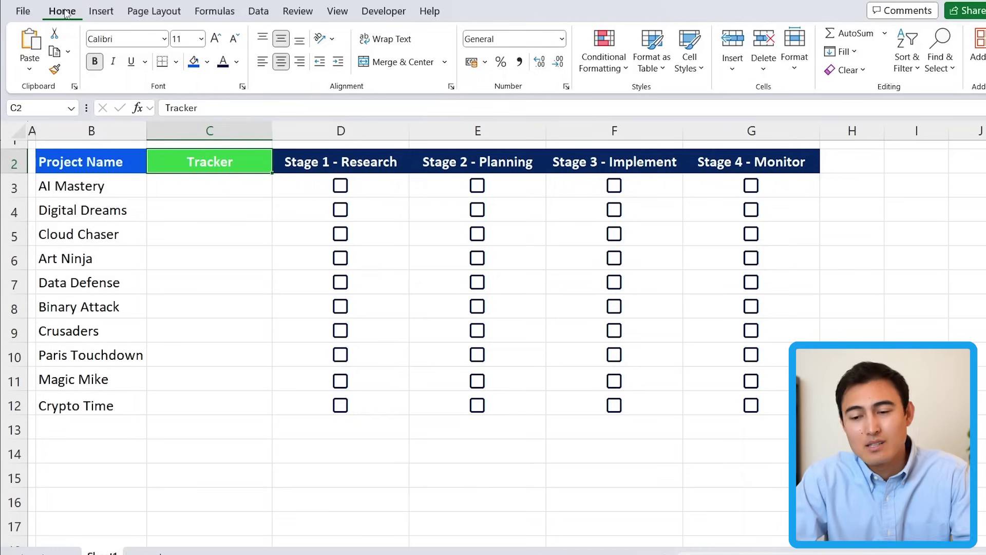
In the ribbon customization options, make sure Developer is enabled among the Main Tabs and apply the settings
left_click(374, 13)
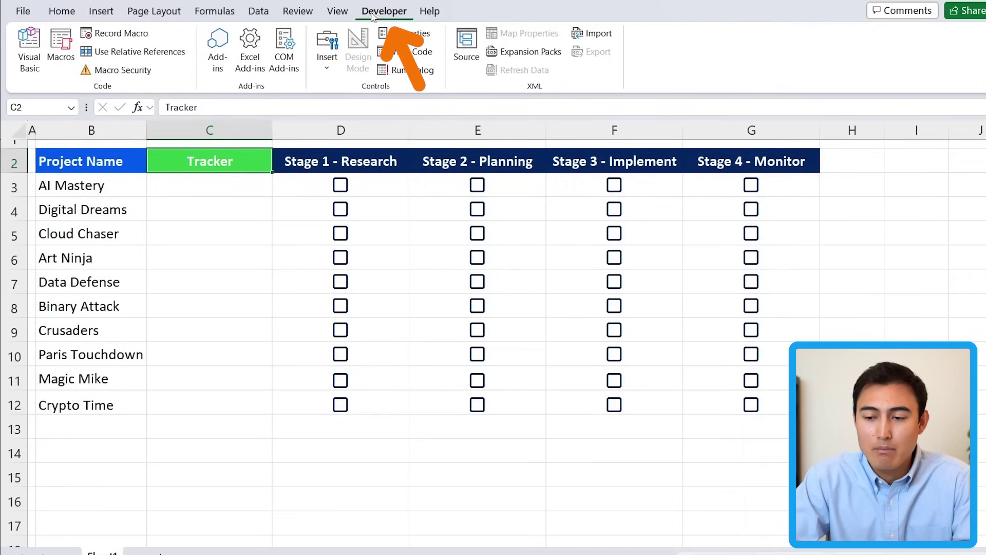
left_click(337, 12)
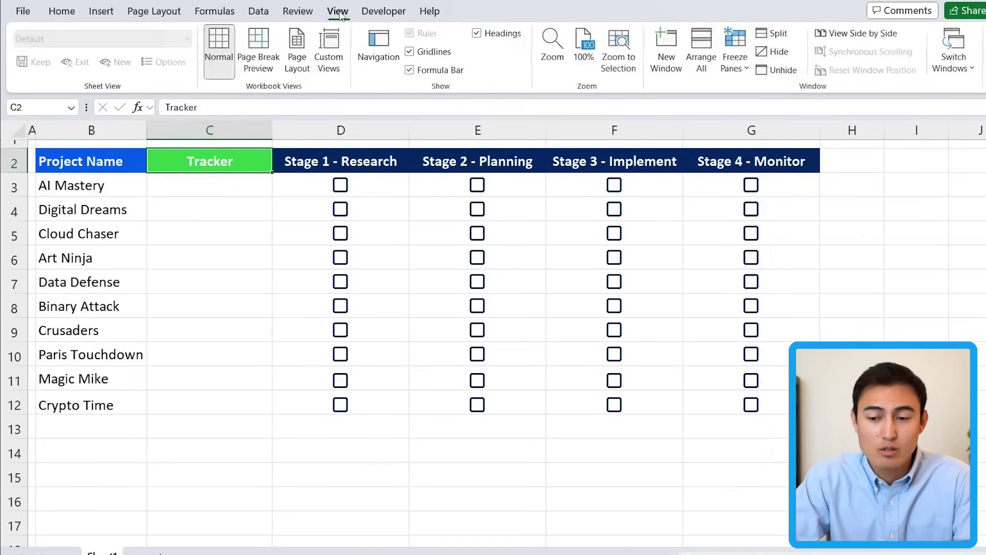
right_click(383, 90)
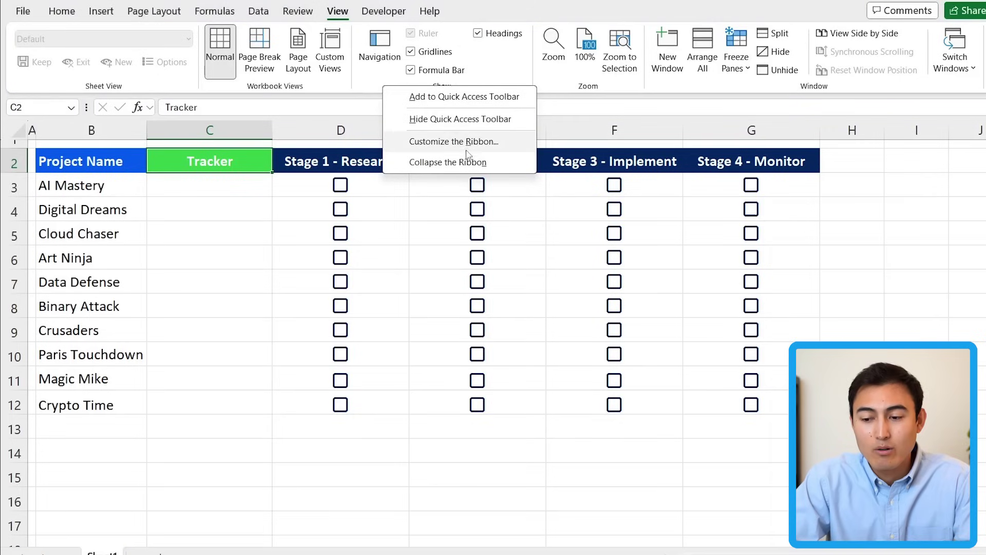
left_click(449, 147)
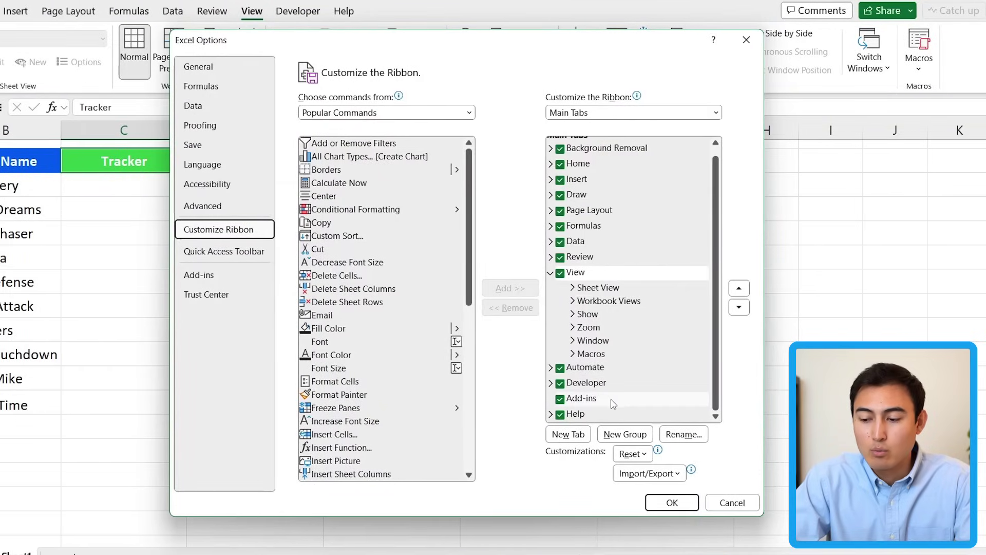
left_click(595, 382)
left_click(560, 384)
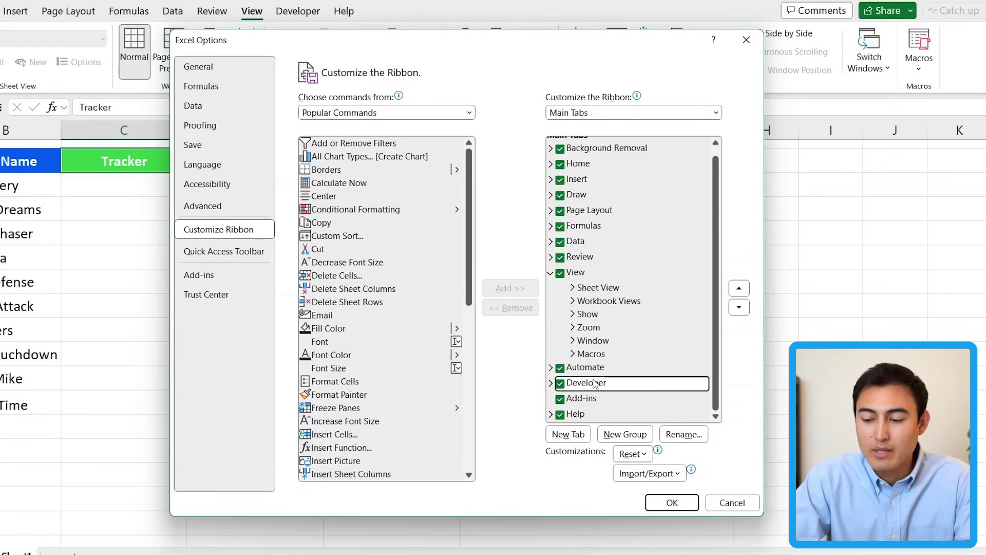
left_click(674, 502)
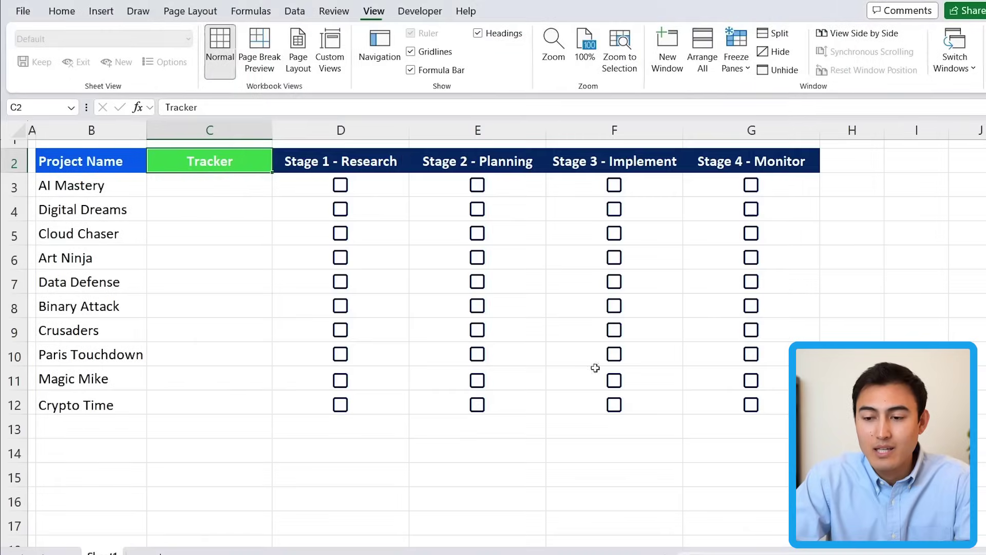
Insert a Form Controls check box and draw it to cover cell D14
left_click(420, 12)
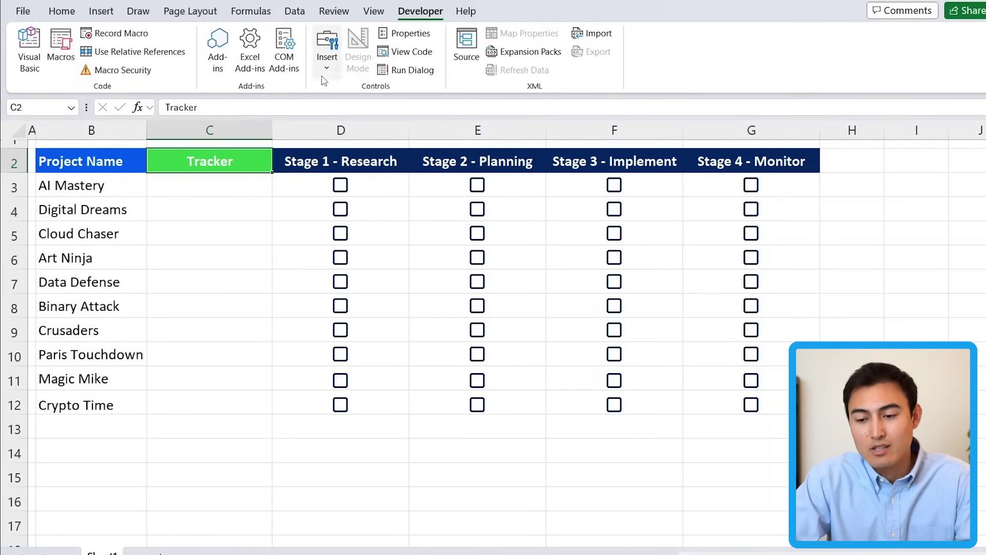
left_click(329, 458)
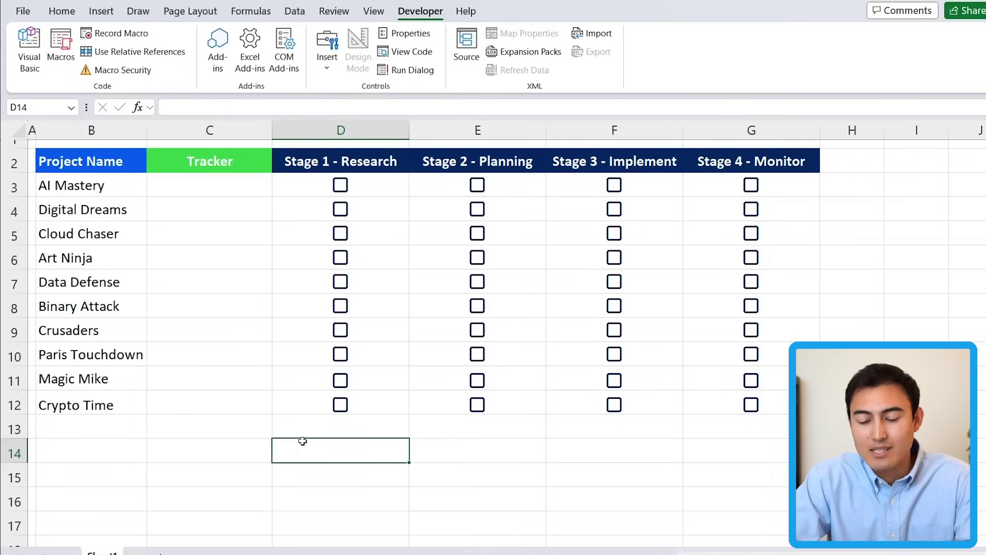
left_click(326, 58)
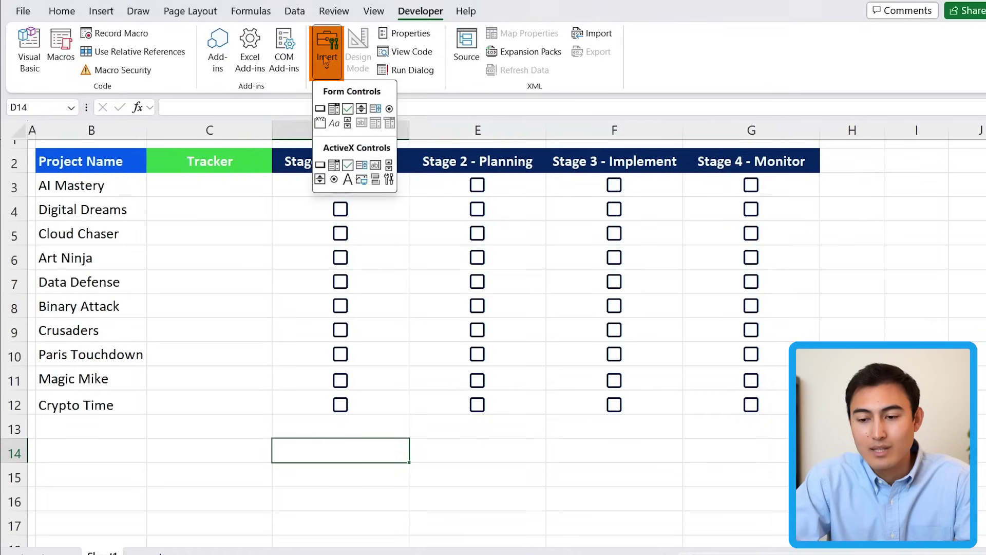
left_click(348, 109)
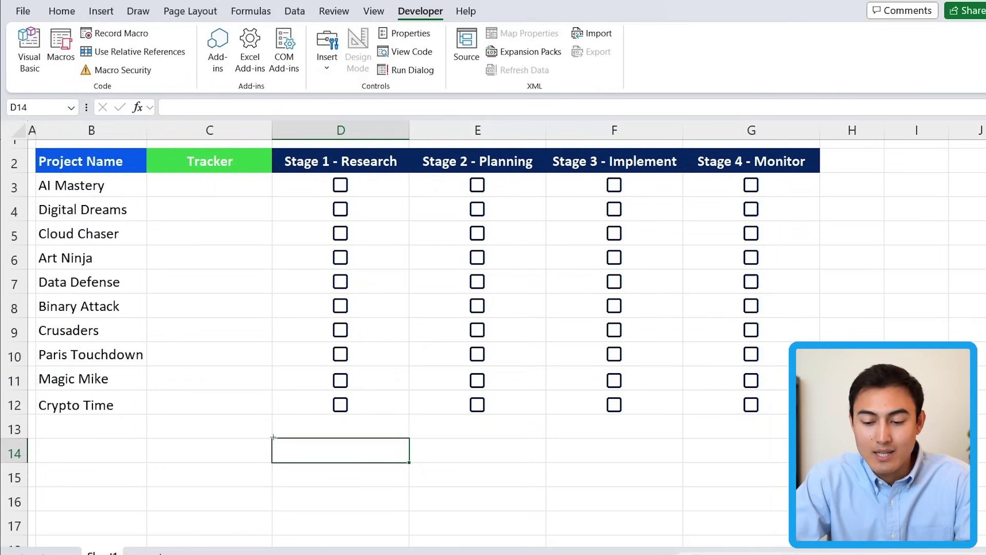
left_click_drag(273, 437, 302, 440)
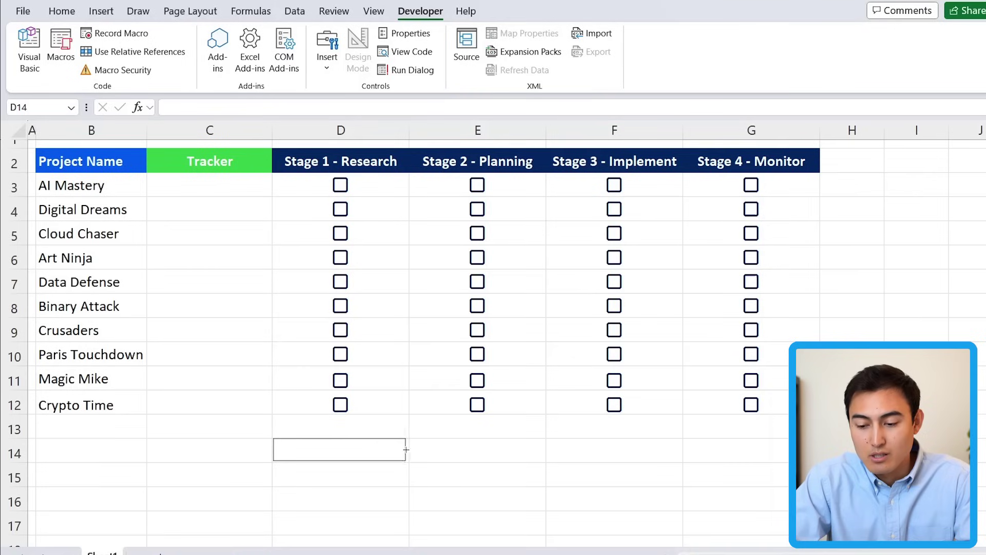
left_click_drag(407, 455, 409, 459)
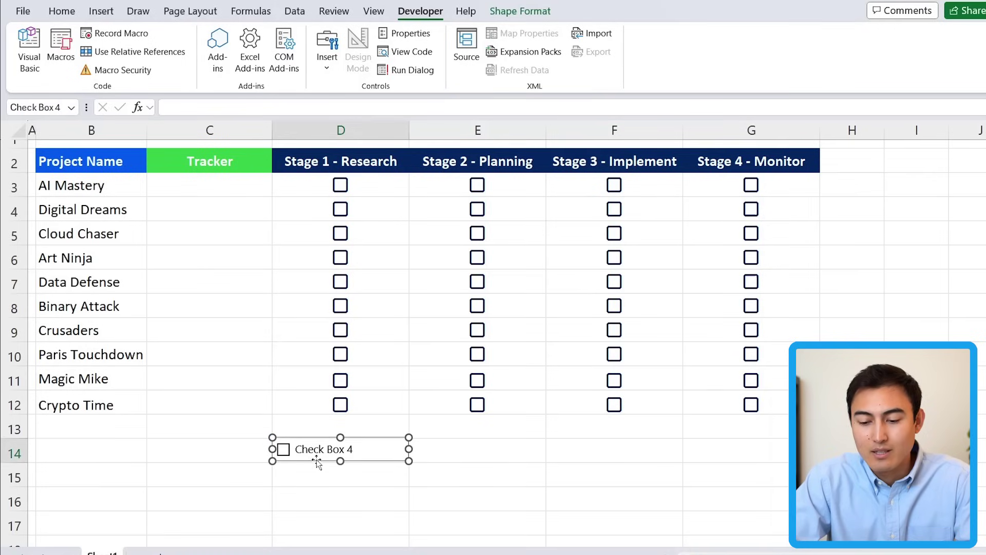
Remove the caption text from the check box in cell D14
left_click(299, 450)
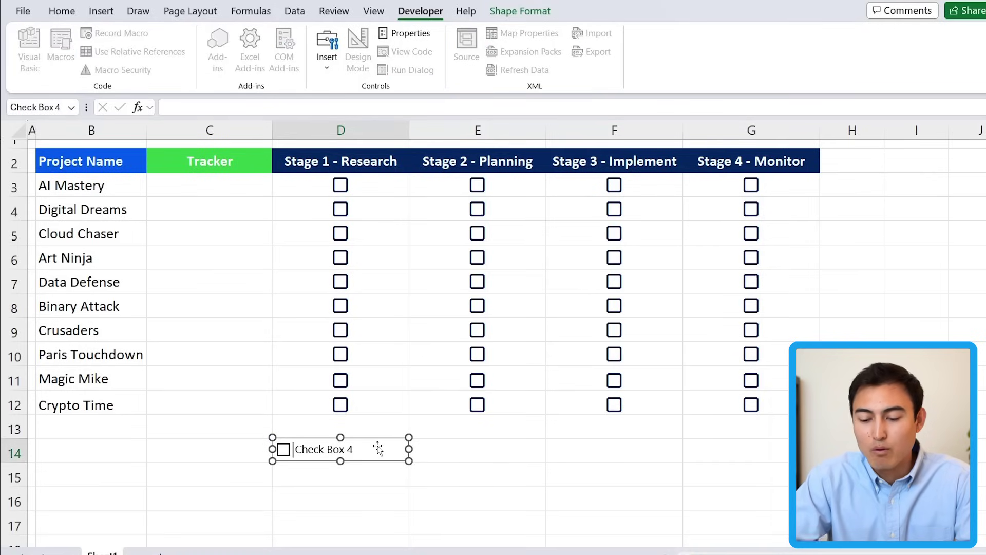
key("ctrl+a")
key("BackSpace")
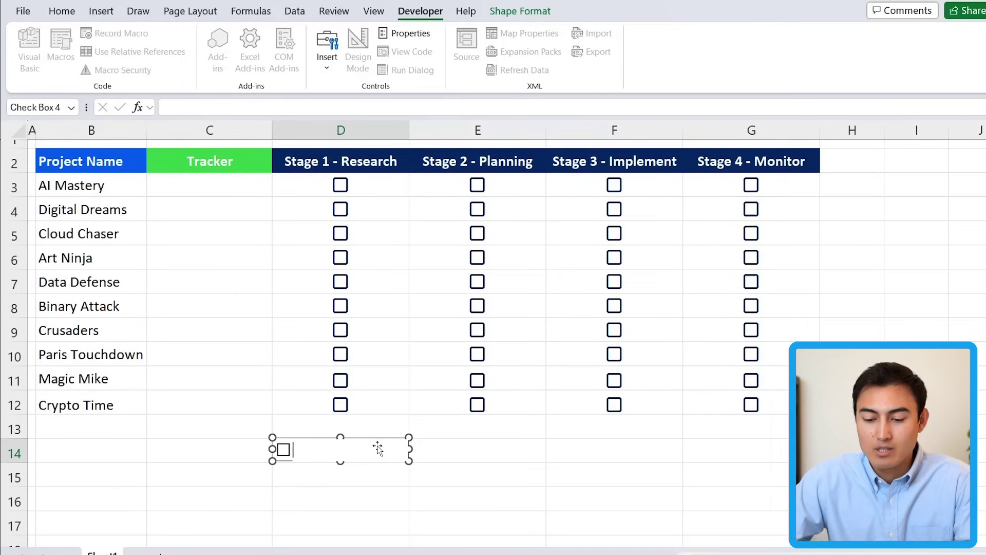
key("Escape")
key("Delete")
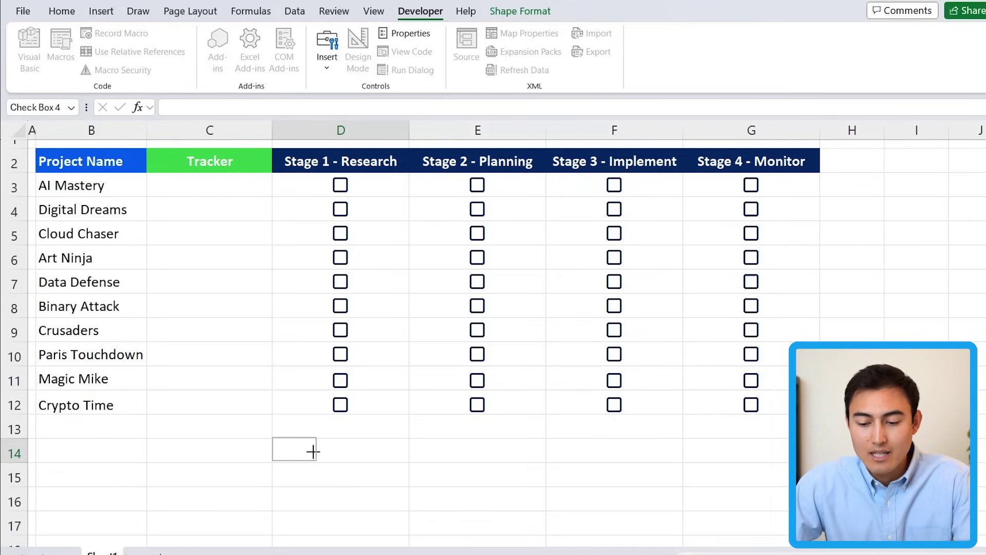
Shrink the check box to fit its square, center it in cell D14 and deselect it
key("Escape")
left_click_drag(301, 462, 326, 462)
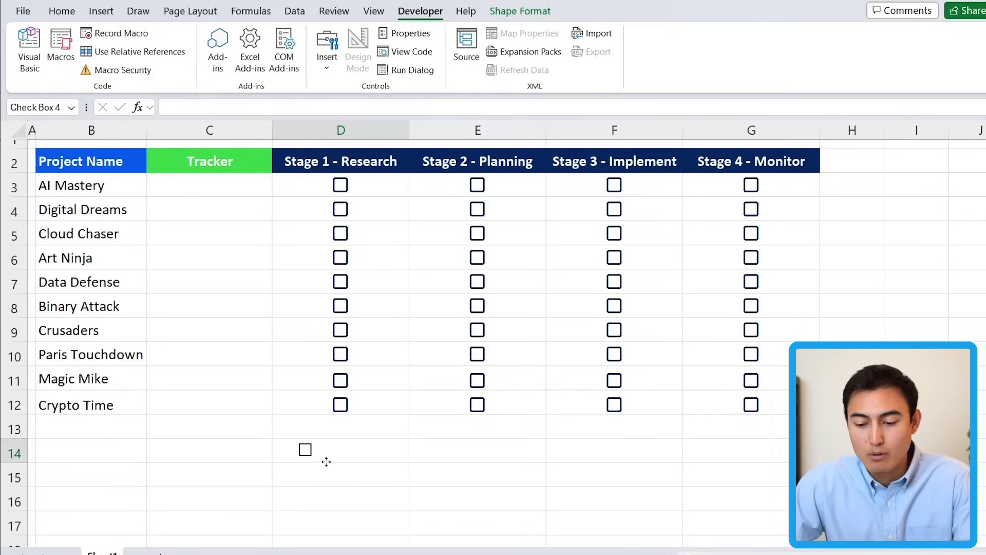
left_click(307, 466)
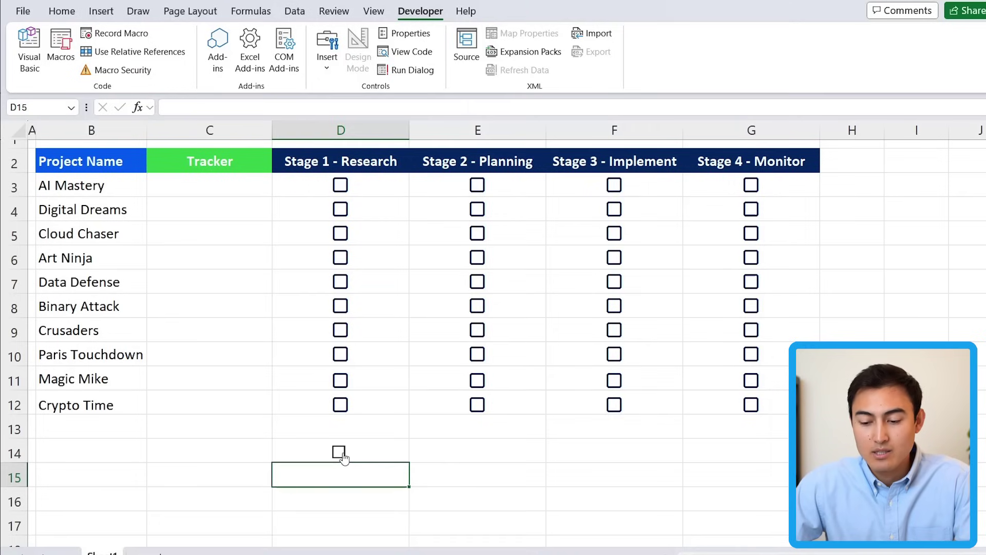
scroll(341, 457, "down", 1)
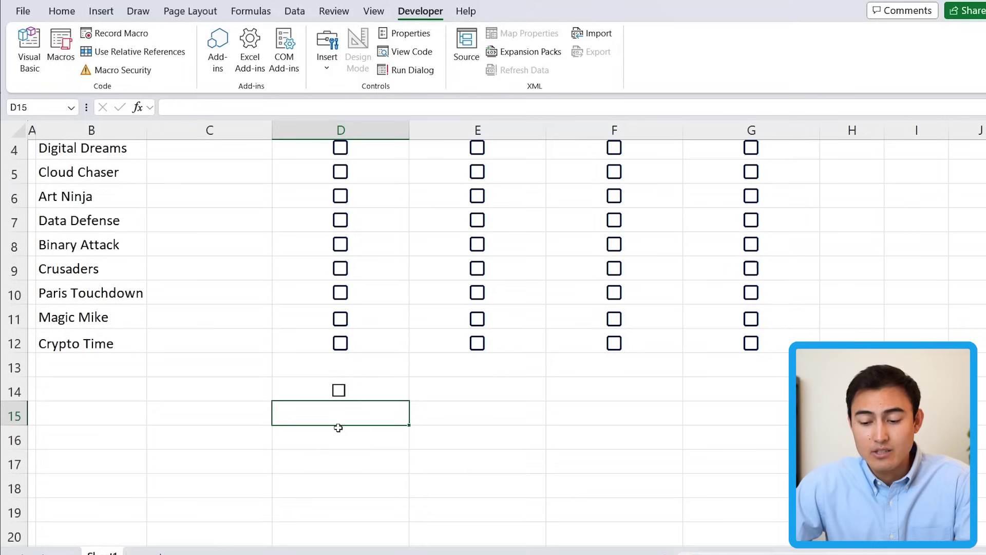
Copy the form control check box in D14 down into D15 and across into E14
key("ctrl+d")
key("Up")
key("Right")
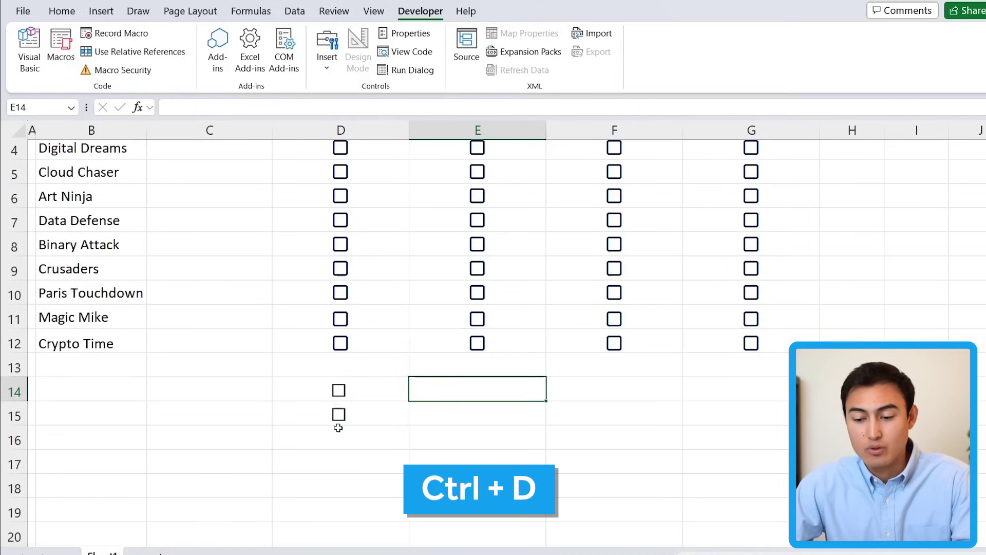
key("ctrl+r")
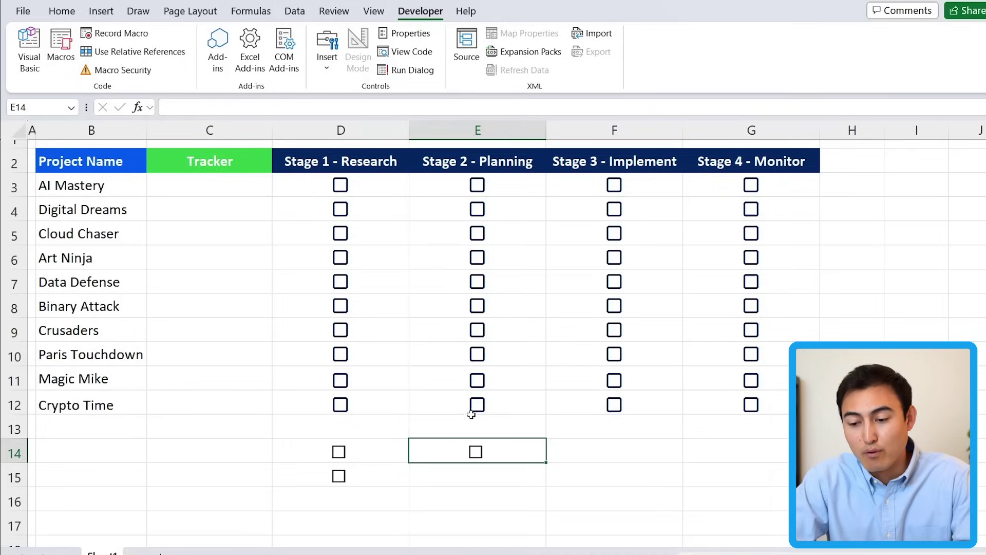
Tick and untick the Stage 2 - Planning checkbox for Crypto Time, checking the underlying value of cell E12
left_click(458, 412)
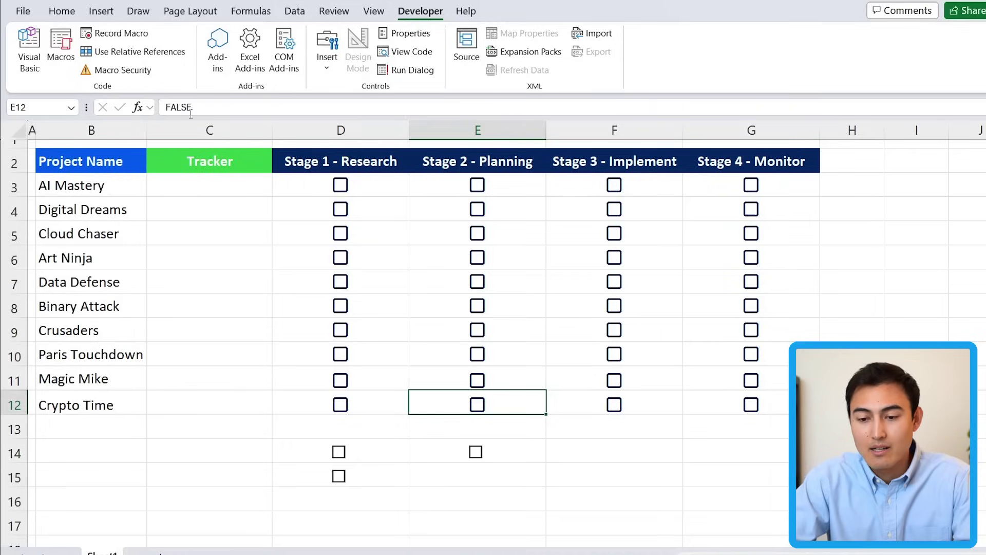
left_click(477, 405)
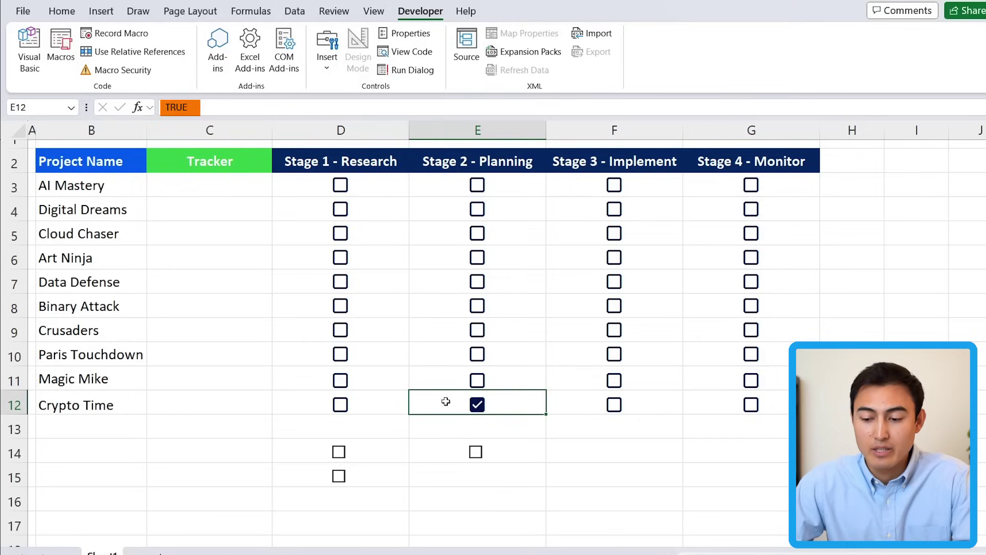
left_click(466, 406)
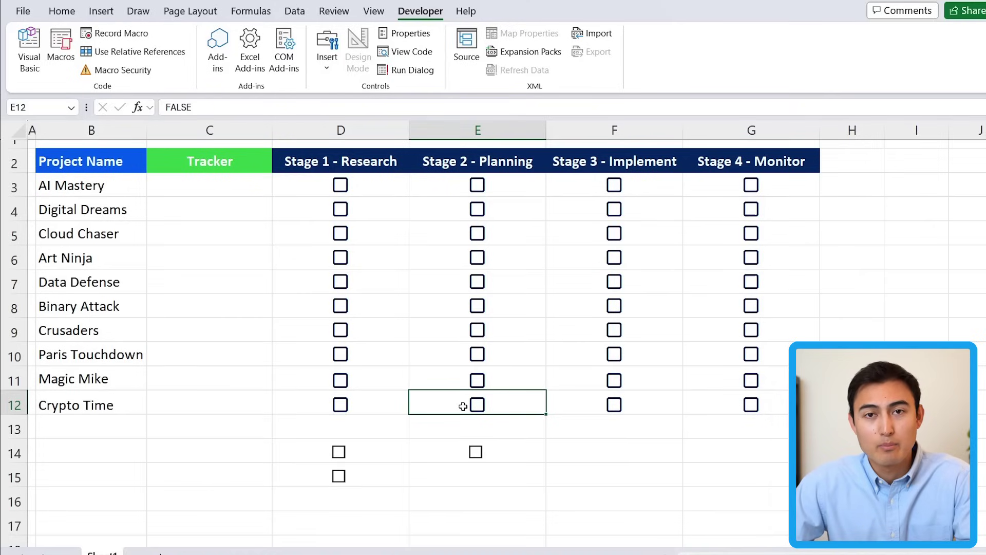
Link the form control check box in E14 to its own cell with the reference =$E$14
left_click(486, 446)
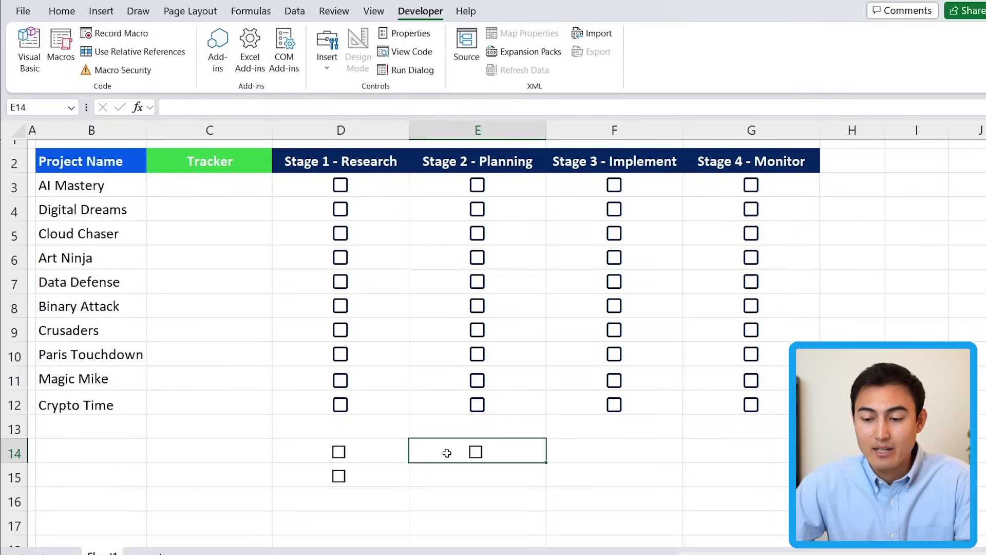
left_click(480, 453, "ctrl")
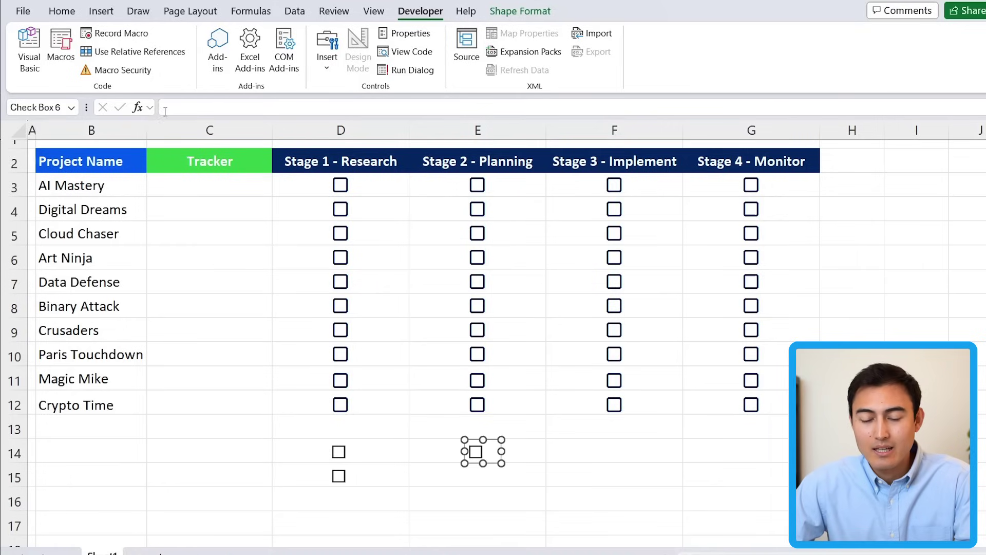
left_click(191, 106)
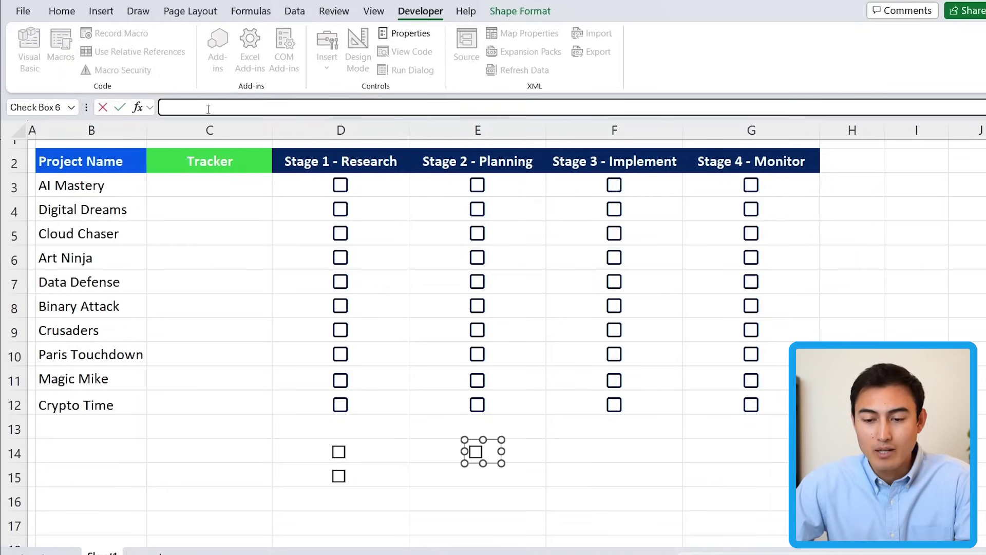
type("=")
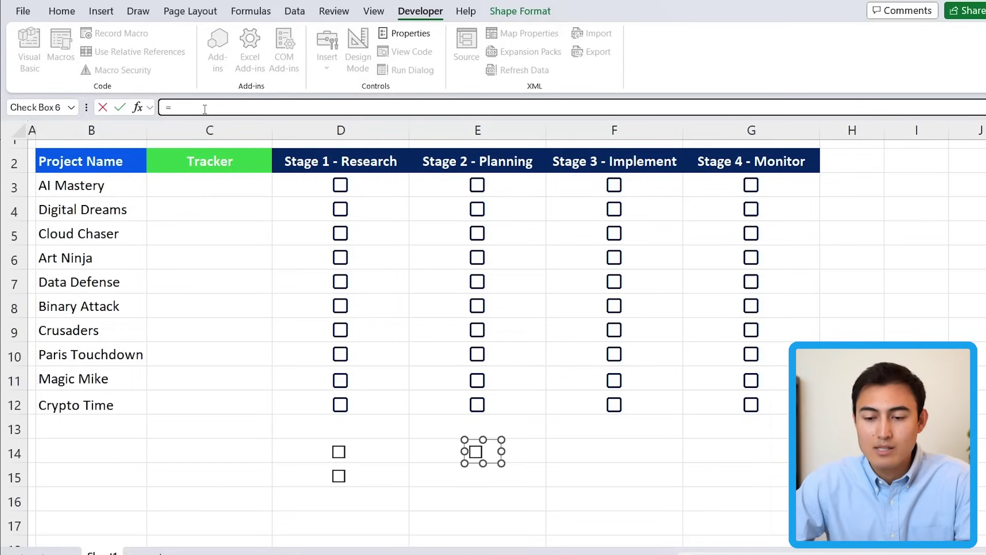
left_click(543, 451)
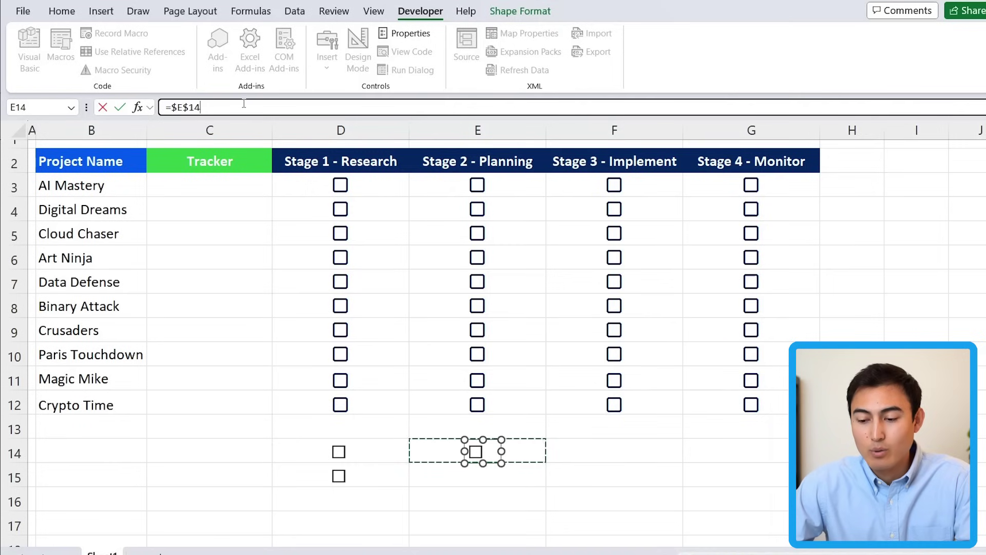
key("Return")
Select cell E14, then toggle its linked check box on and off to write its value into the cell
left_click(463, 457)
left_click(476, 456)
left_click(476, 454)
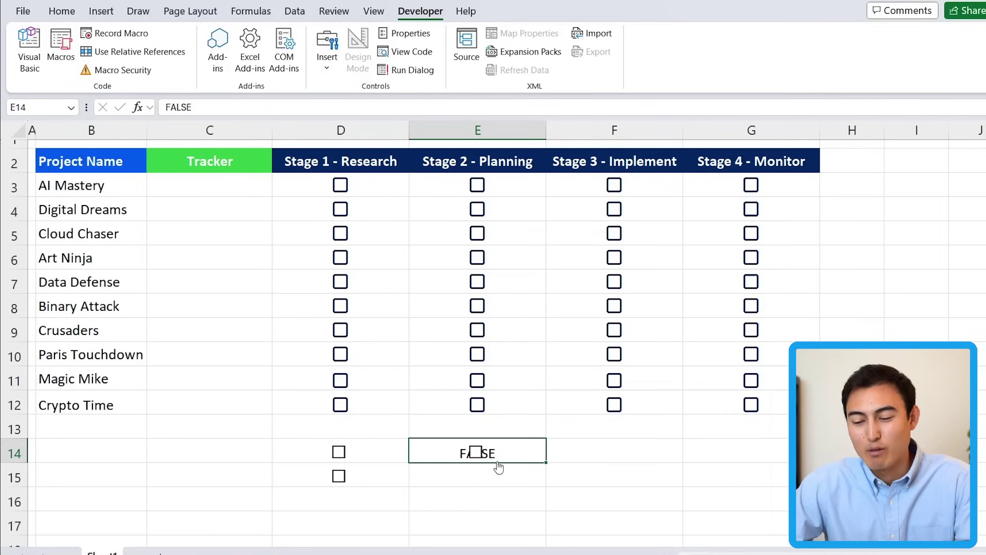
Set the font color of cell E14 to white to hide the value behind the check box
left_click(62, 11)
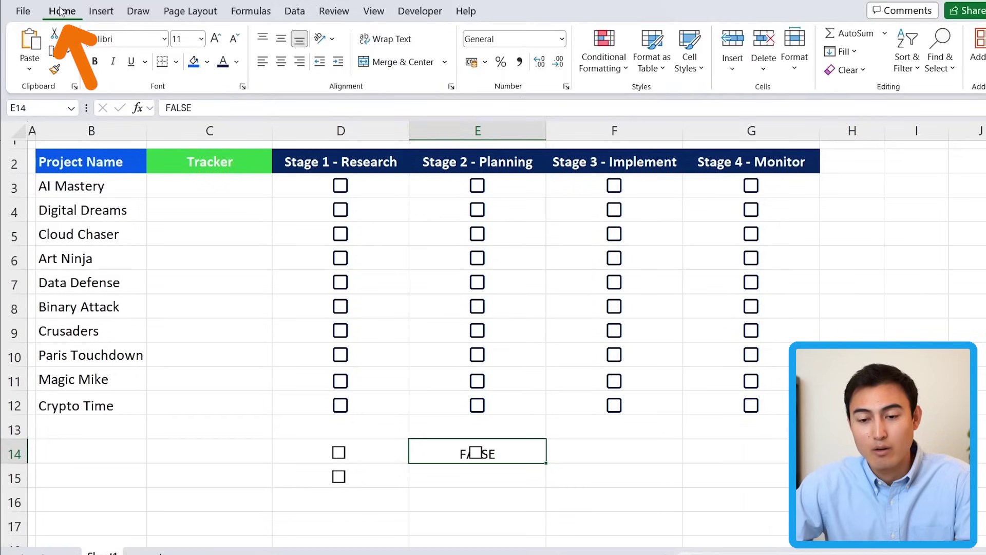
left_click(237, 63)
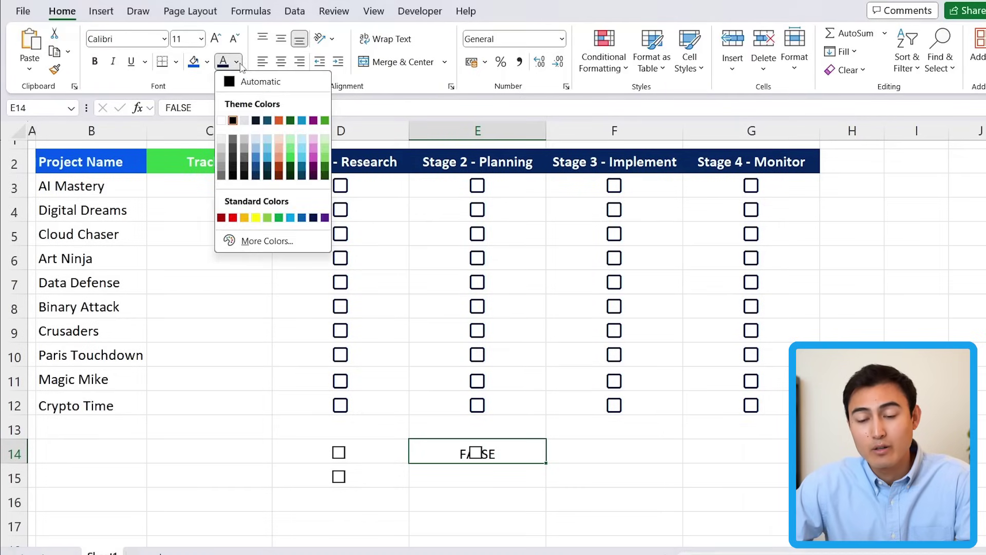
left_click(222, 120)
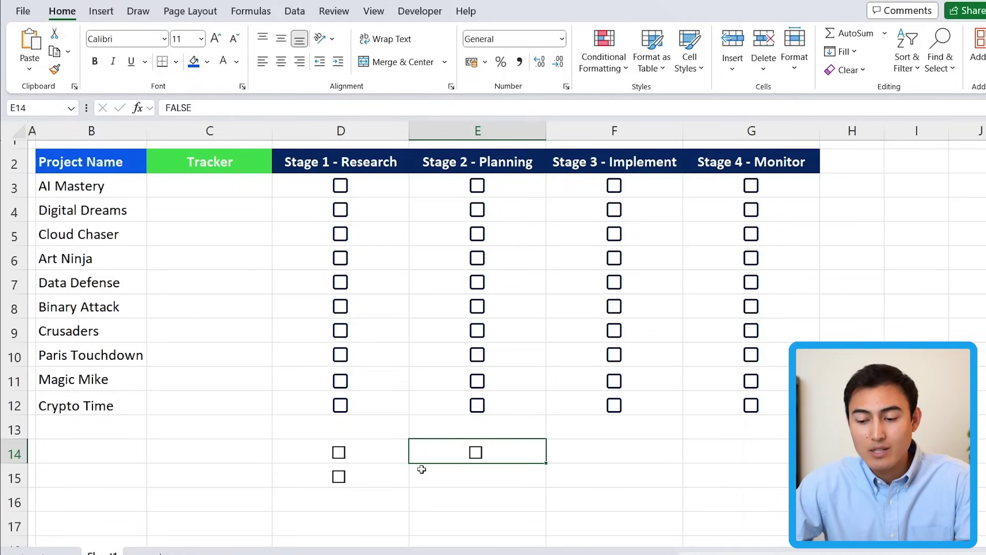
Link the form control check box in D14 to cell =$D$14 and toggle it to test the link
left_click(382, 456)
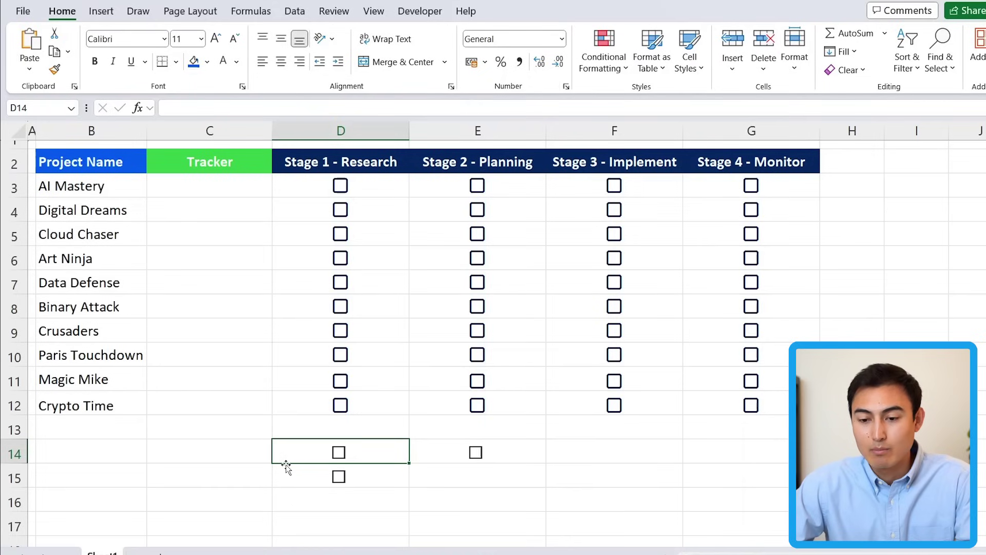
left_click(343, 459, "ctrl")
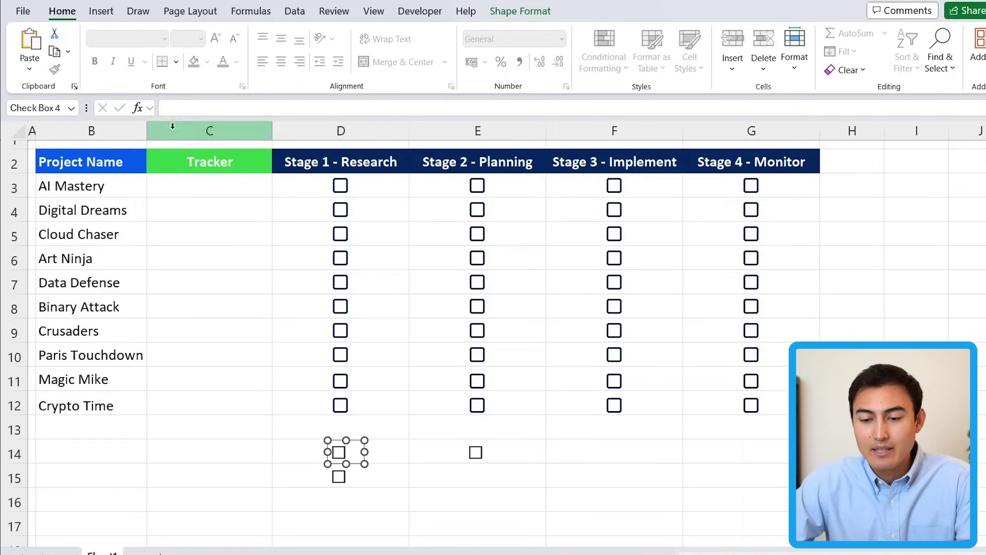
left_click(189, 110)
type("=")
left_click(283, 449)
key("Return")
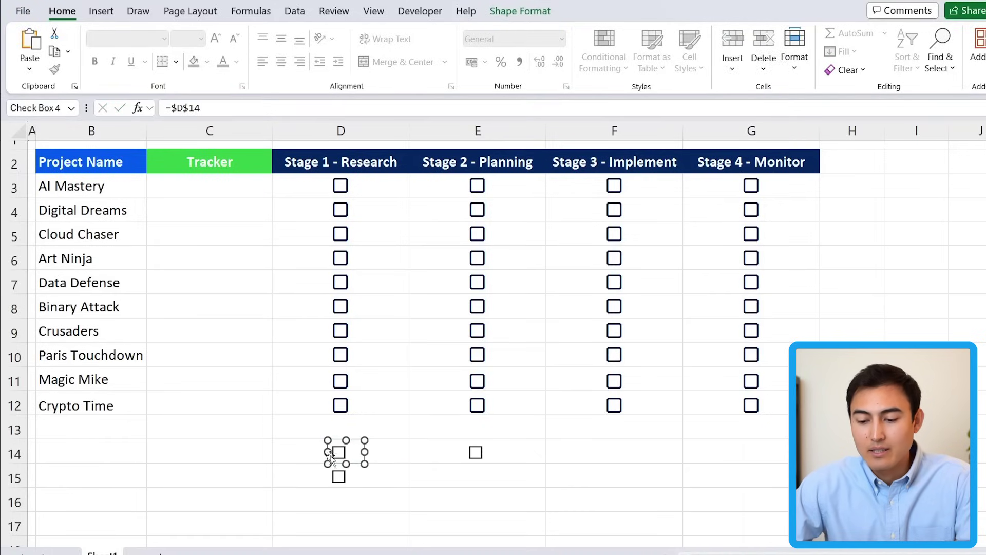
left_click(334, 454)
left_click(338, 456)
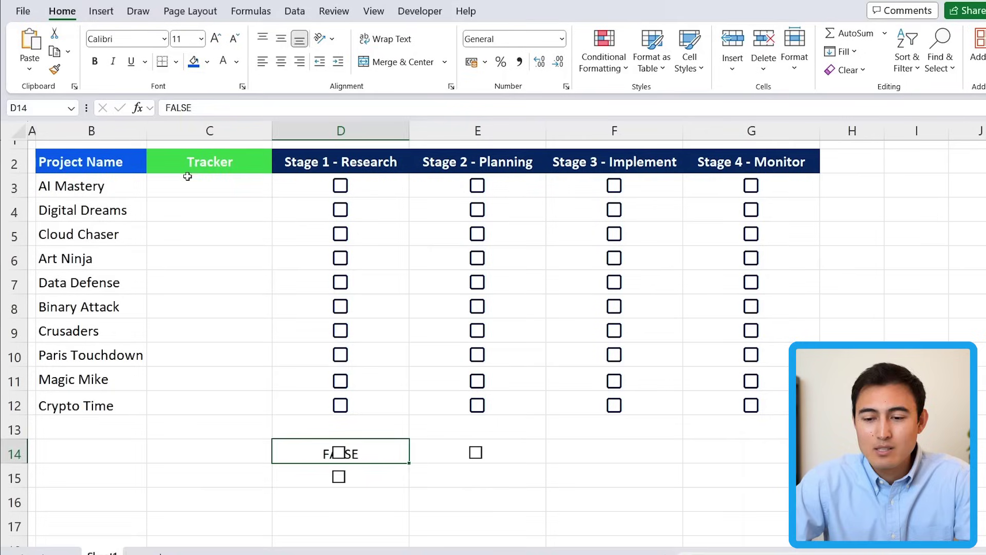
Tick the Stage 1 - Research, Stage 2 - Planning and Stage 3 - Implement checkboxes for AI Mastery
left_click(195, 186)
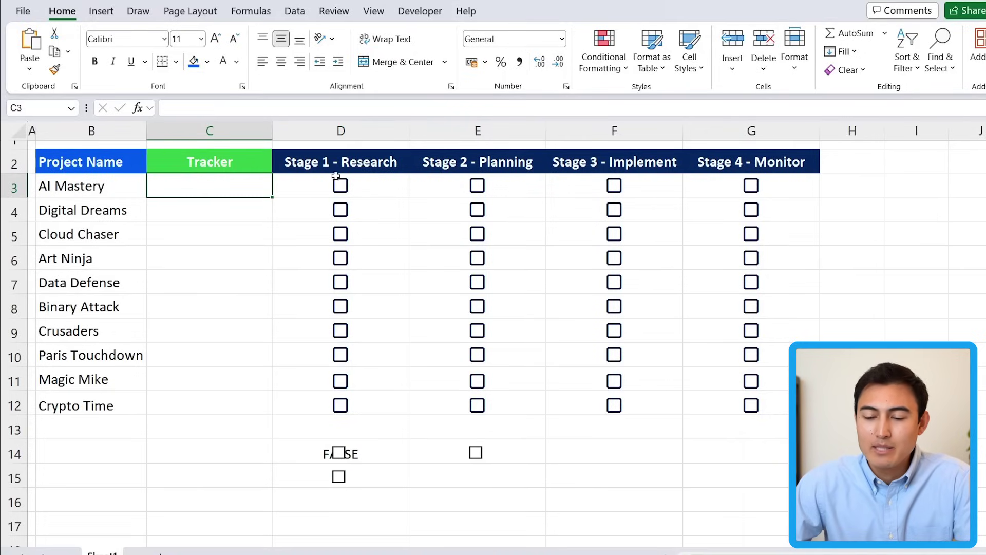
left_click(342, 190)
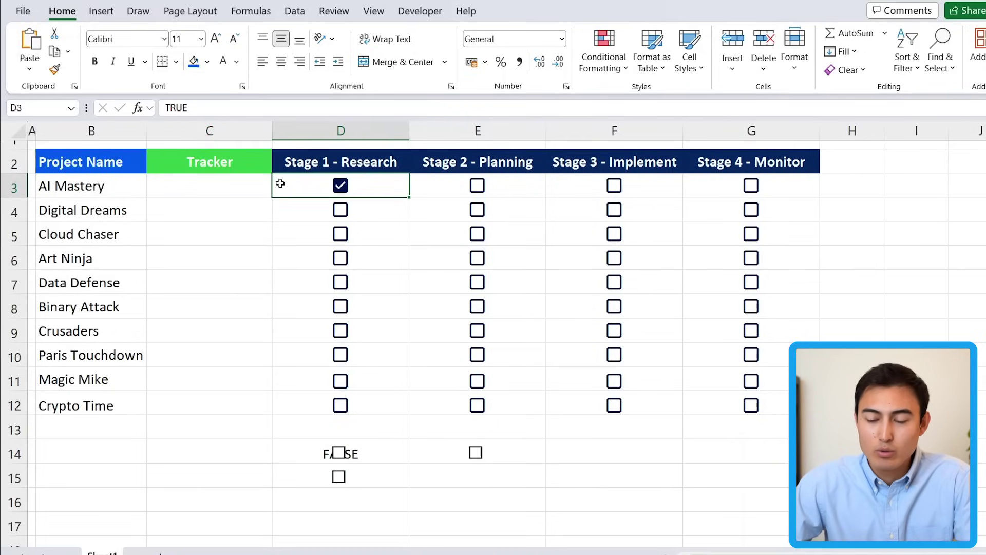
left_click(478, 188)
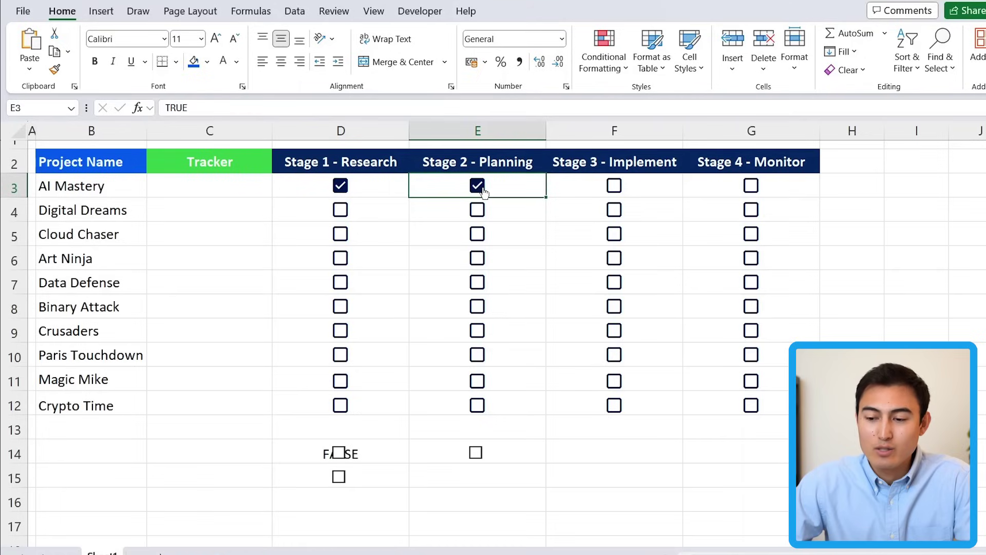
left_click(615, 191)
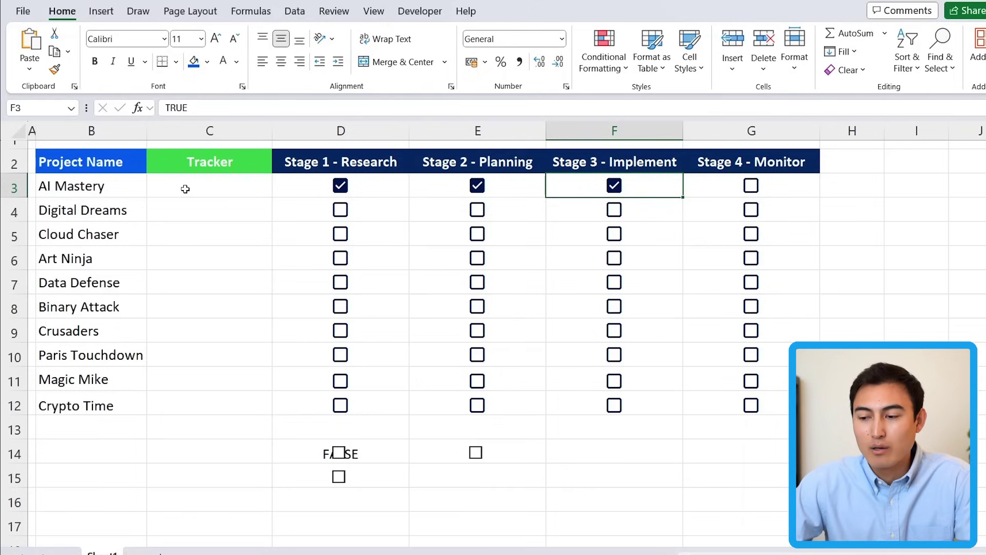
key("Right")
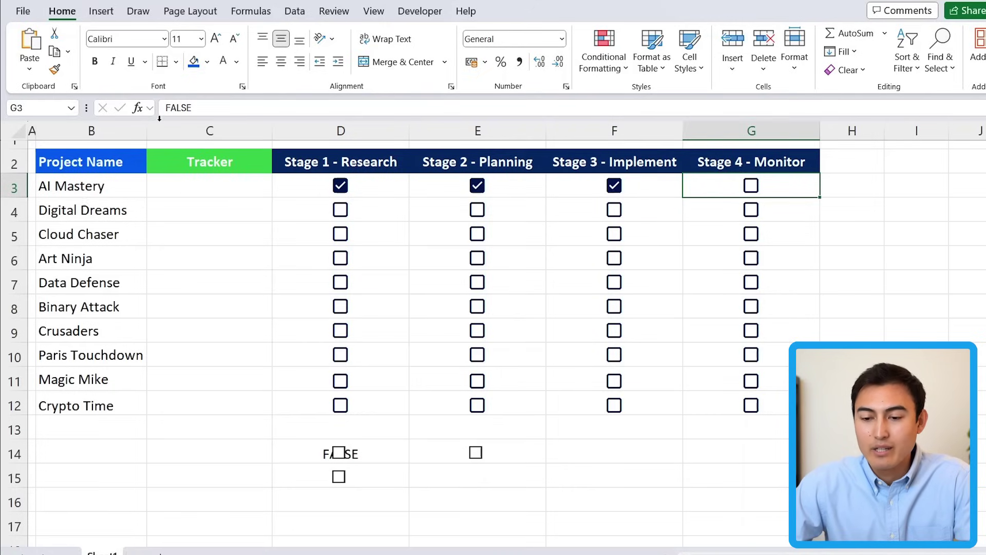
Enter =COUNTIF(D3:G3,"TRUE") in the Tracker cell C3 to count the completed stages for AI Mastery
key("Left")
key("Left")
key("Left")
key("Left")
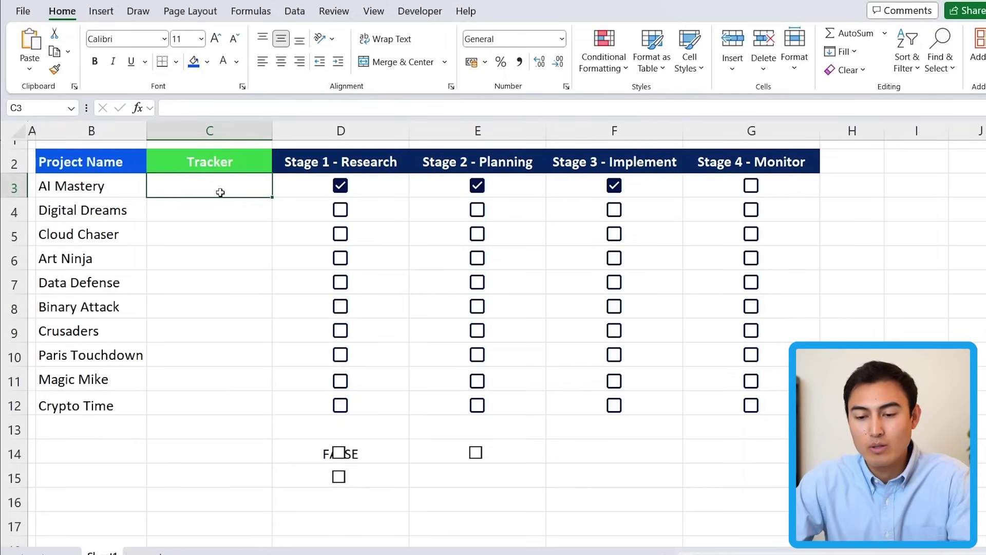
type("=co")
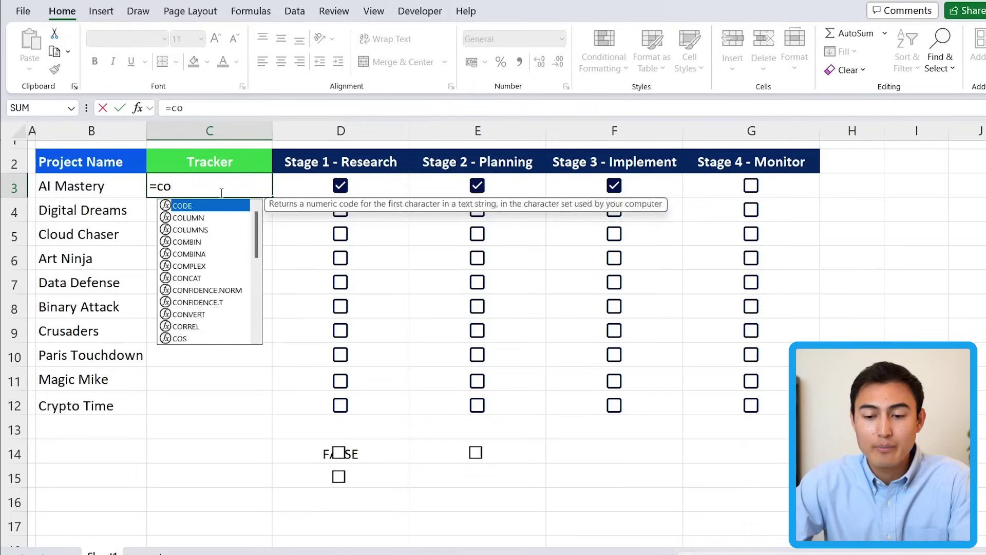
type("unti")
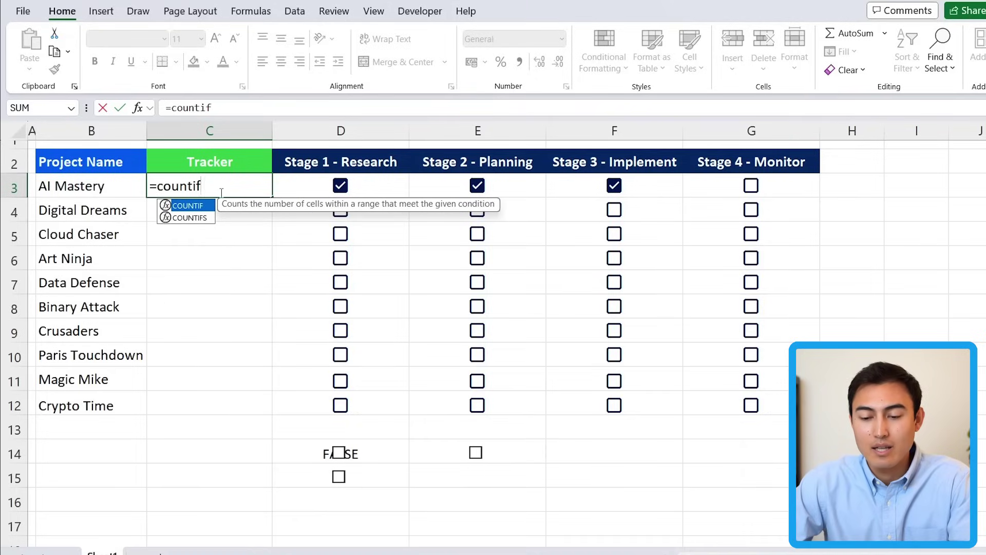
type("f")
key("Tab")
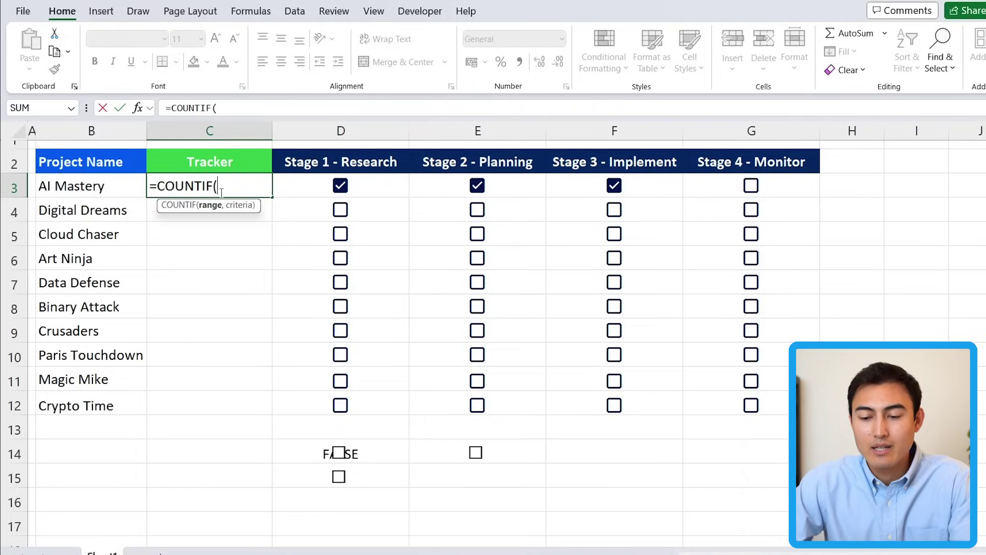
key("Right")
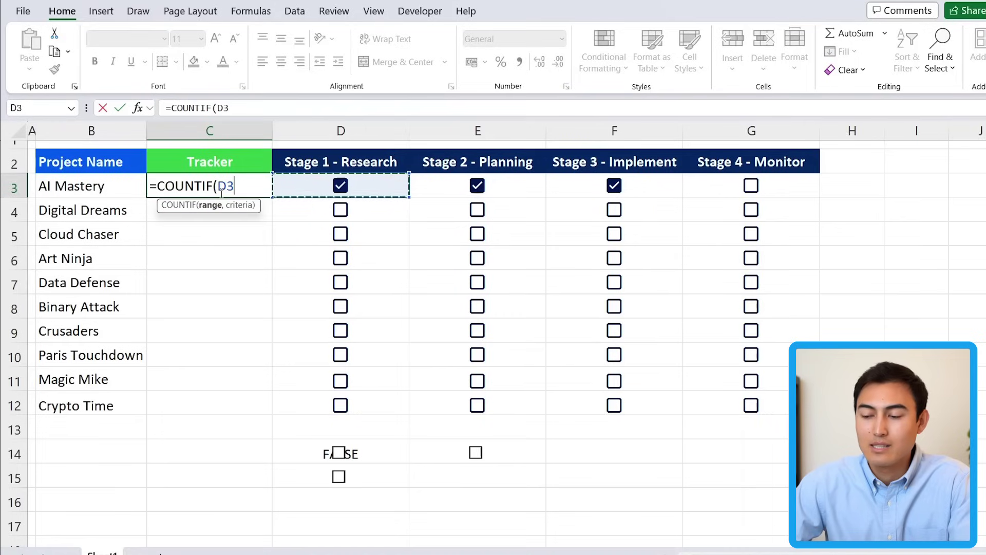
key("shift+Right")
key("shift+Right")
key("shift+Right")
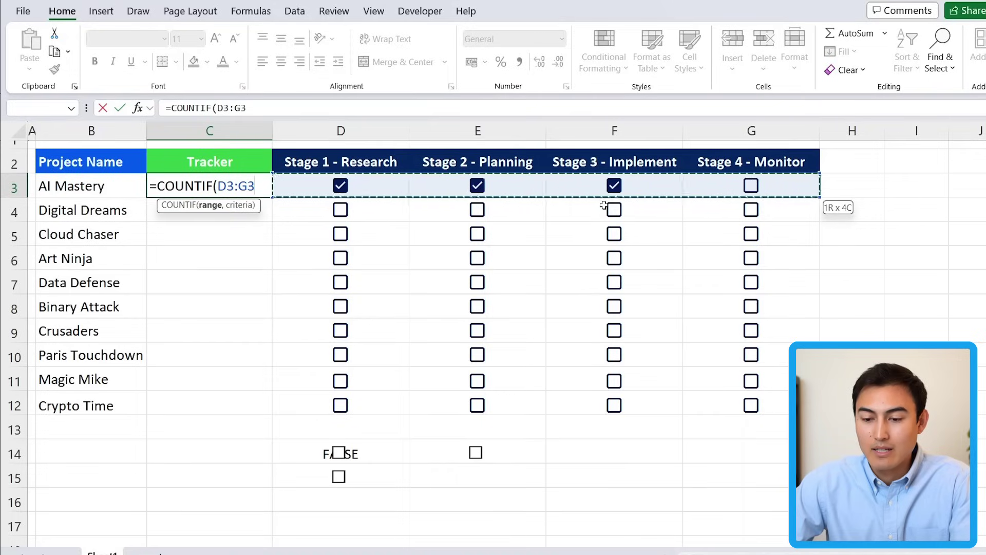
type(",")
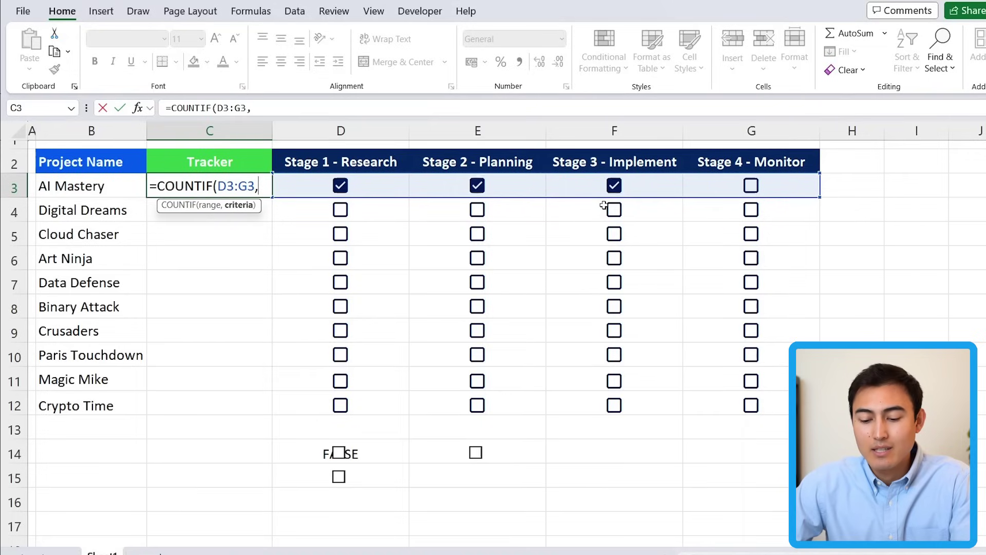
type("\"TRUE")
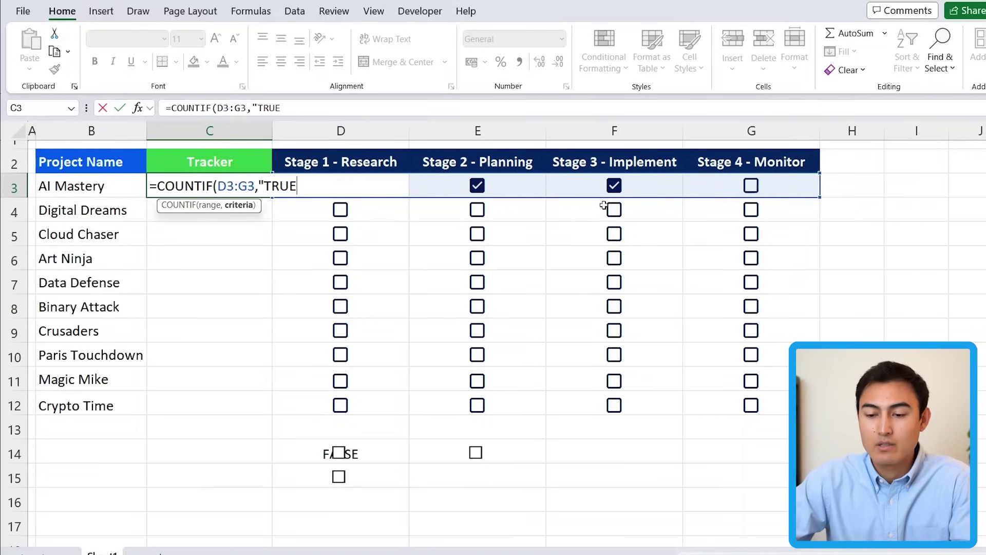
type("\"")
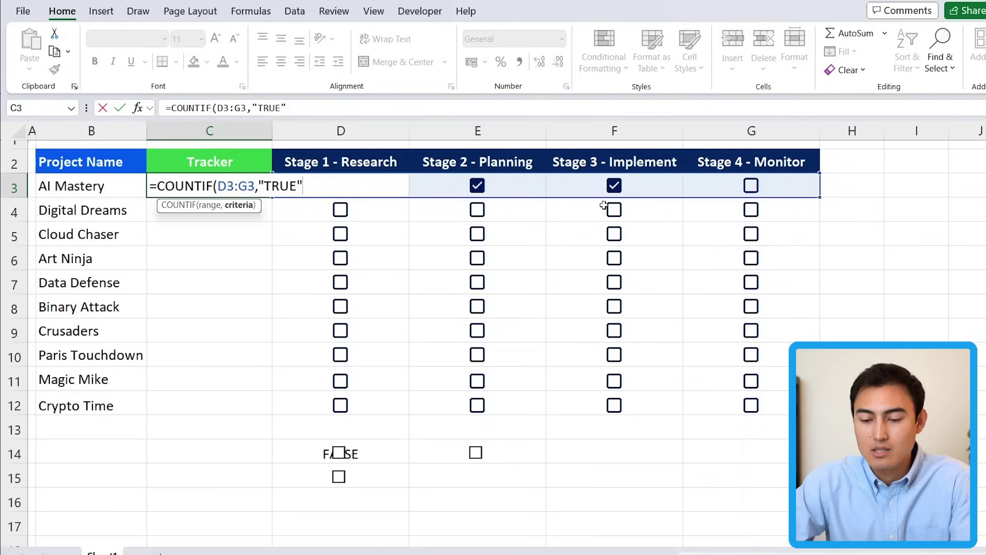
type(")")
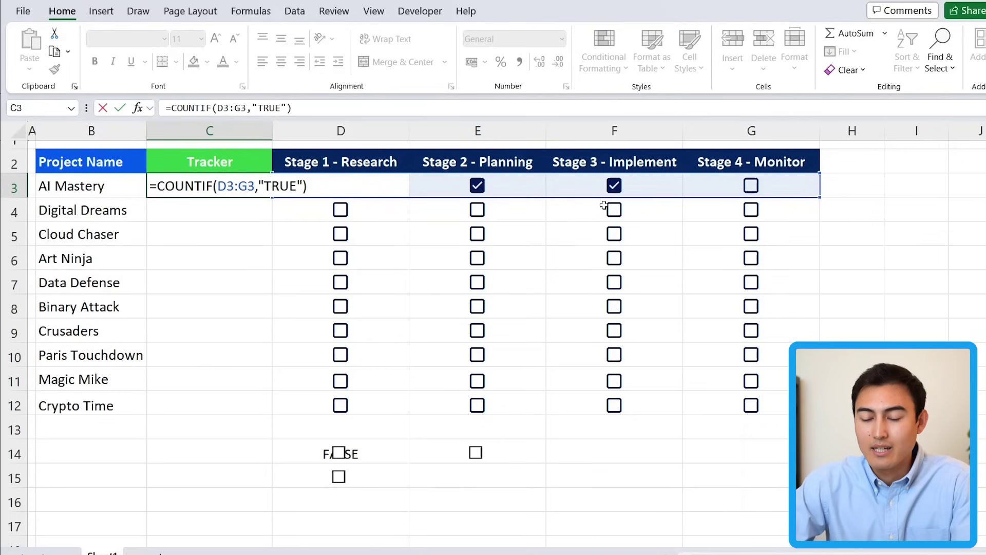
key("Return")
key("Up")
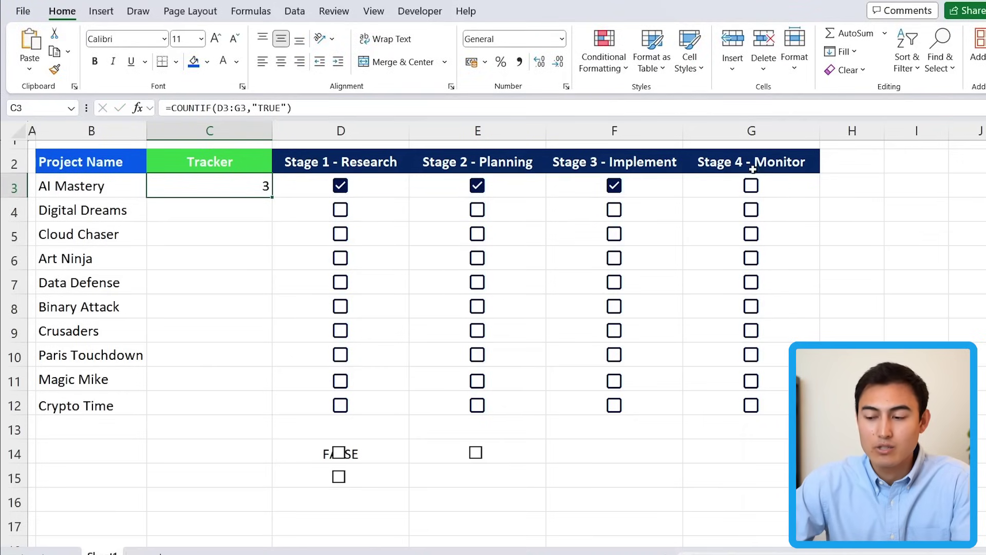
Untick the Stage 3 - Implement checkbox for AI Mastery to test the Tracker formula
left_click(616, 187)
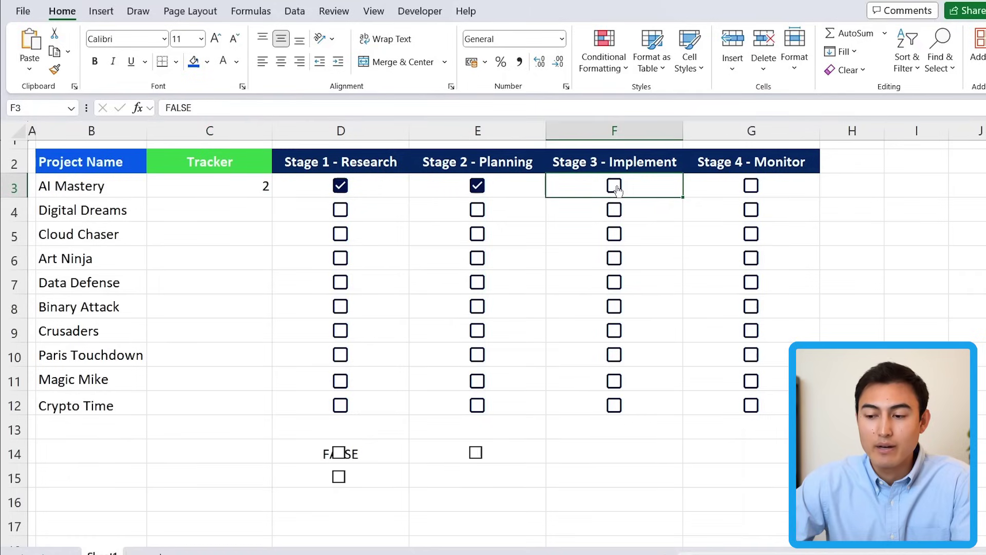
Change the Tracker formula for AI Mastery in C3 to =COUNTIF(D3:G3,"TRUE")/4
left_click(222, 184)
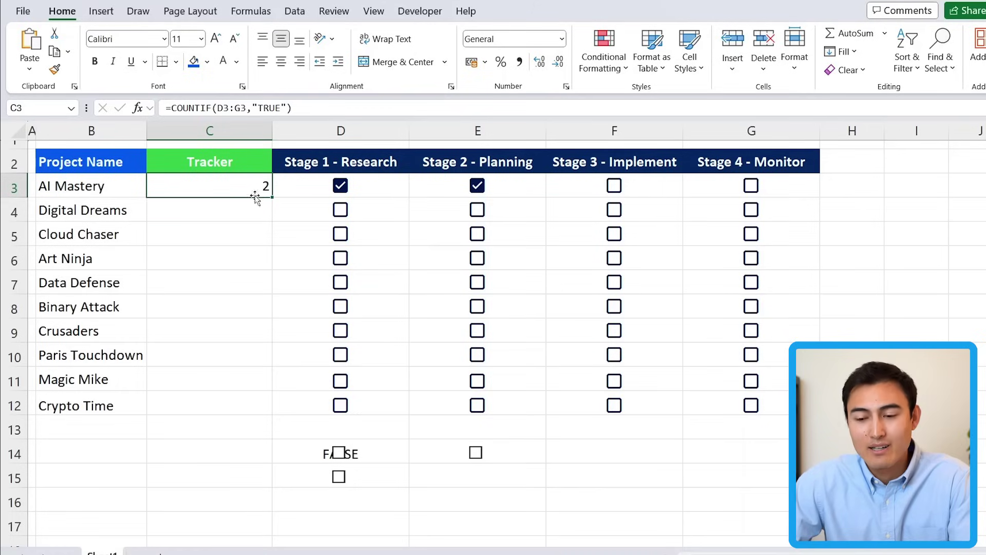
left_click(327, 107)
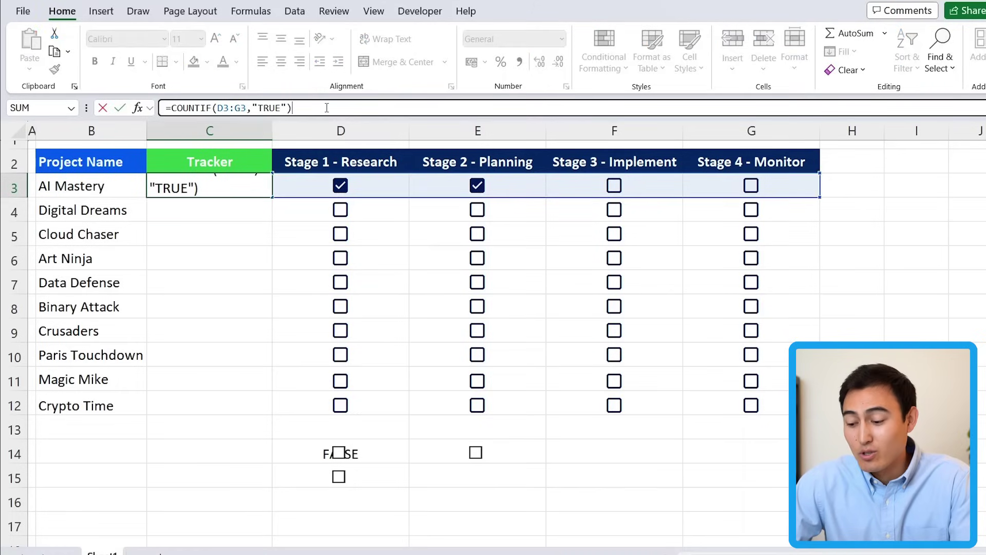
type("/4")
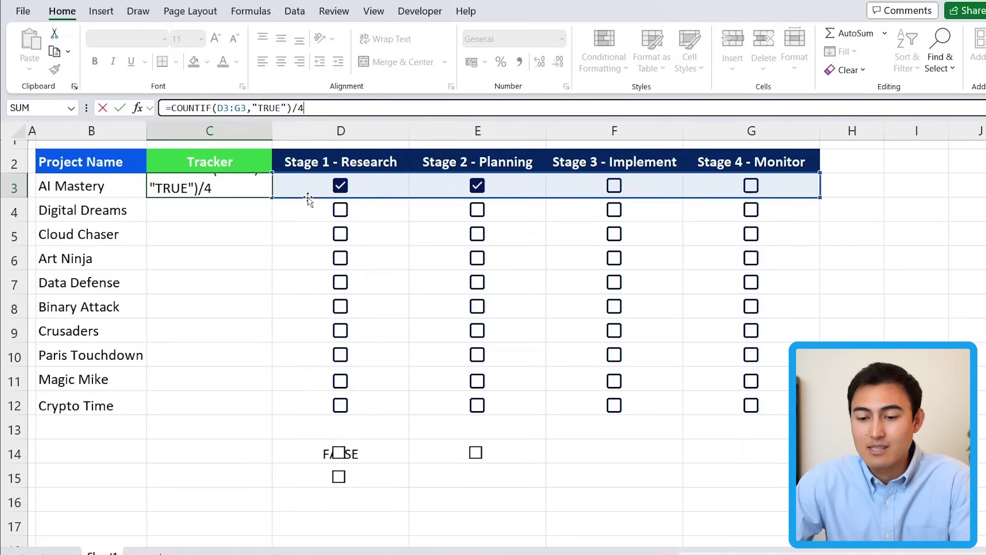
key("Return")
key("Up")
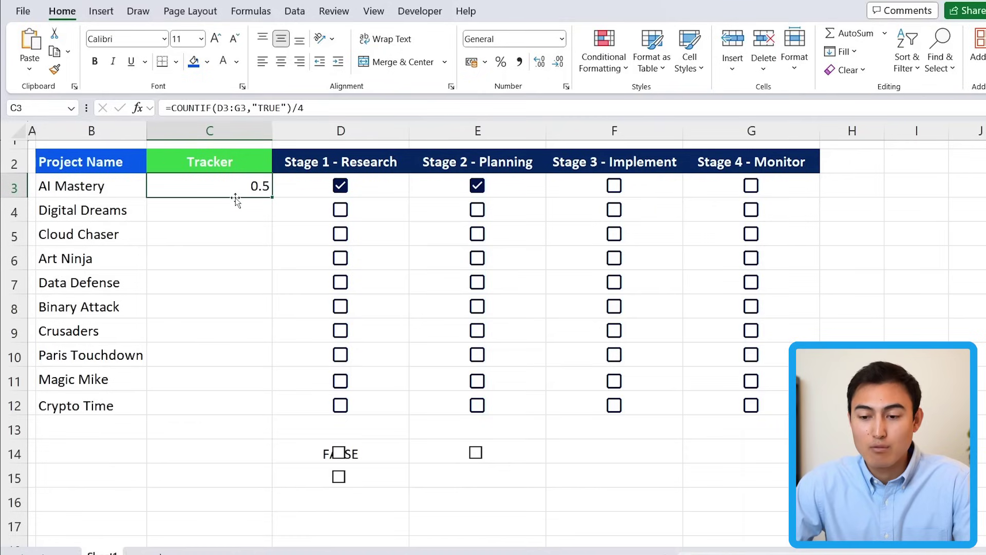
Format Tracker cell C3 as a centred percentage and fill it down to C12
key("alt+h")
key("p")
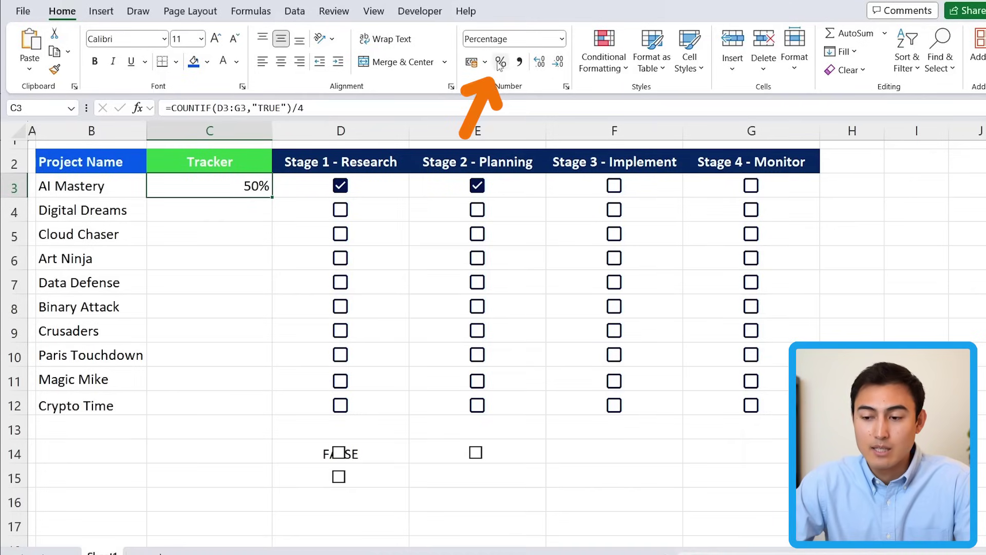
left_click(281, 62)
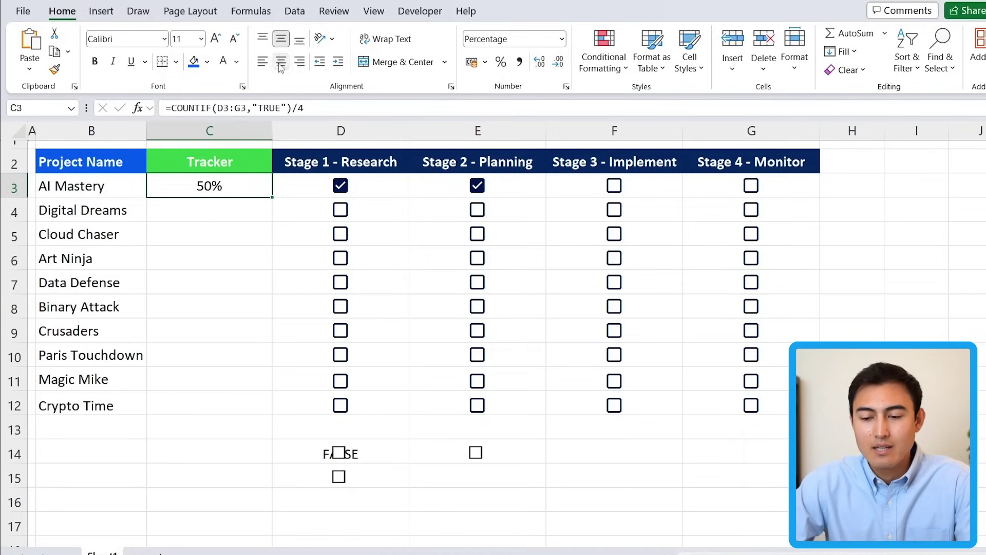
double_click(272, 198)
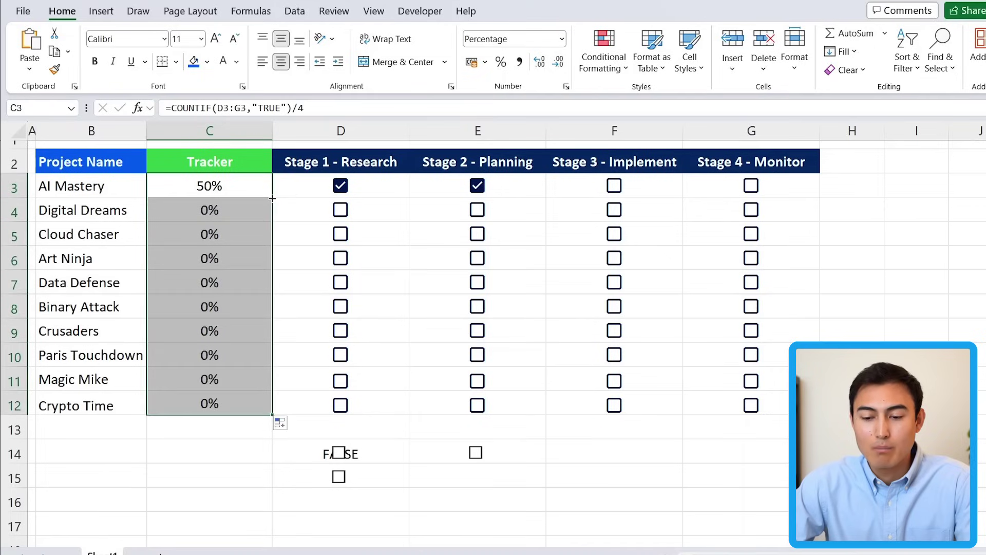
Tick all four stage checkboxes, from Stage 1 - Research to Stage 4 - Monitor, for Cloud Chaser
left_click(341, 235)
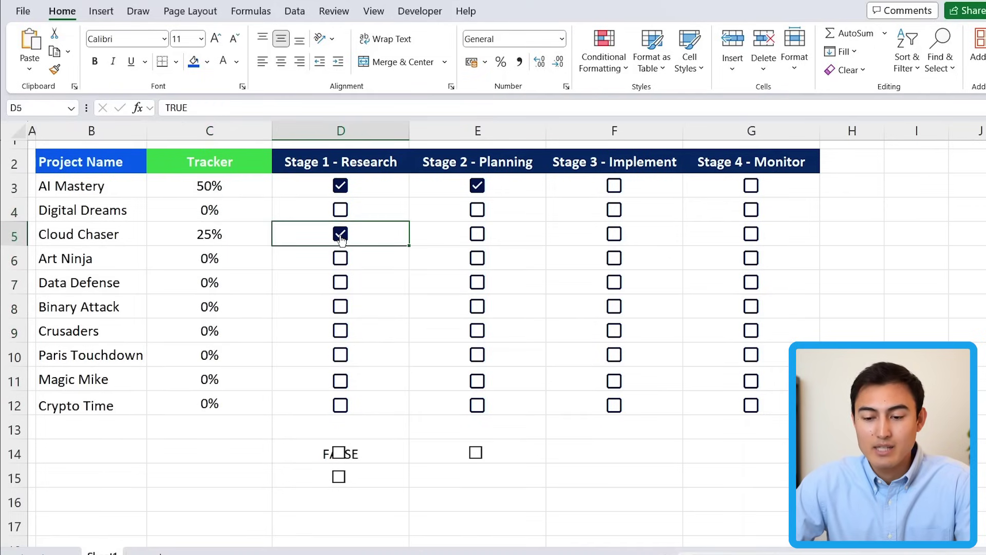
left_click(477, 235)
left_click(615, 238)
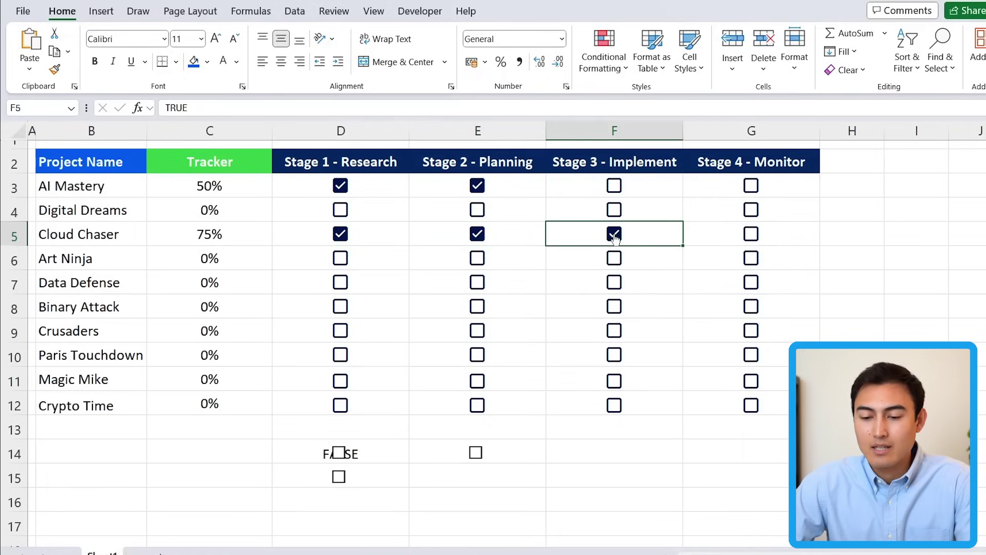
left_click(751, 241)
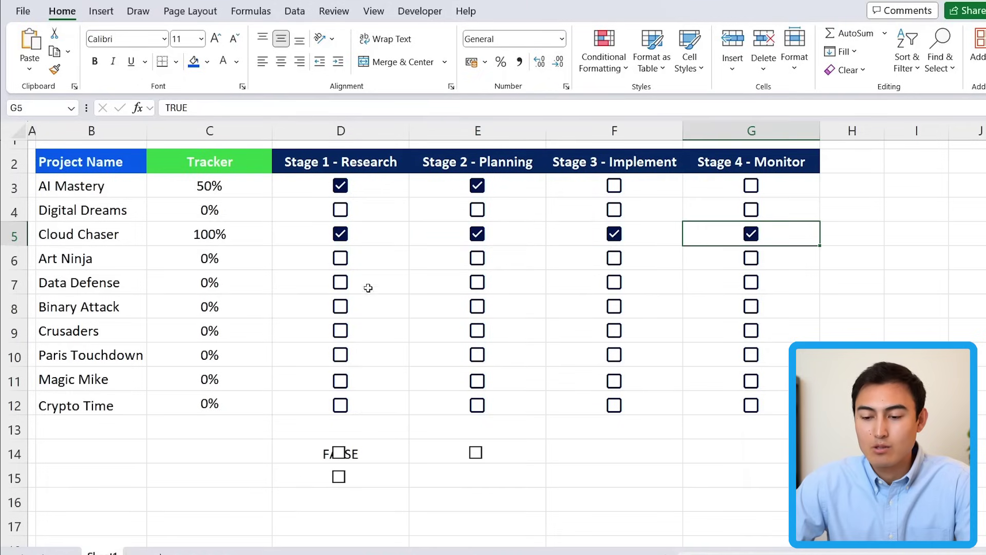
Tick the Stage 1 - Research checkboxes for Art Ninja, Data Defense and Binary Attack
left_click(340, 263)
left_click(340, 282)
left_click(340, 308)
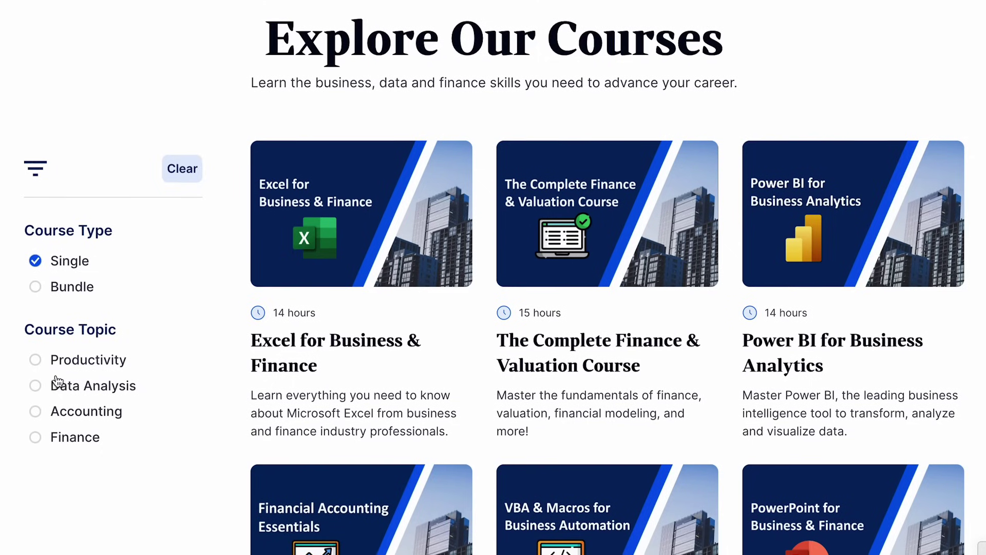
left_click(61, 285)
scroll(60, 288, "down", 2)
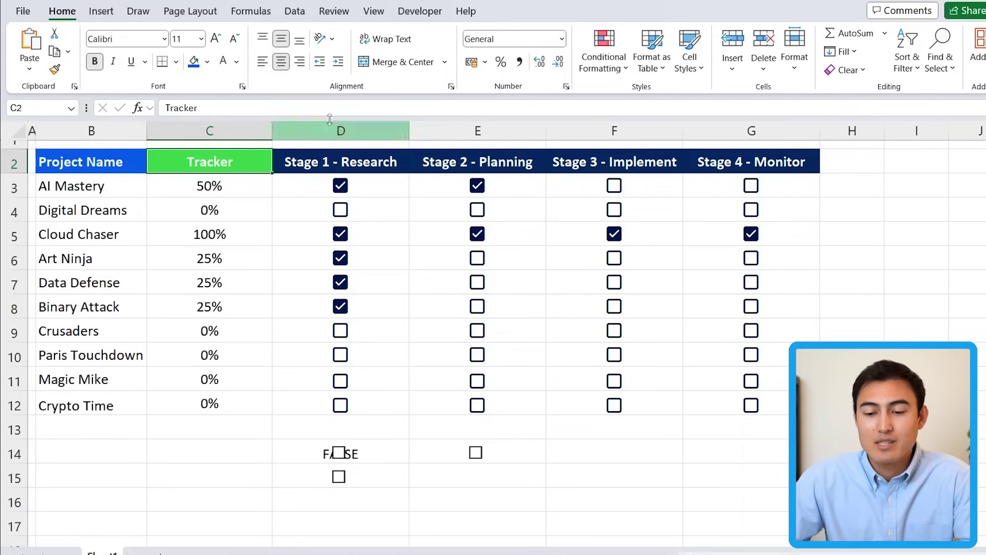
Add green gradient-fill data bars to Tracker cells C3:C12 and untick Cloud Chaser's Stage 4 - Monitor checkbox to test them
left_click(255, 190)
key("ctrl+shift+Down")
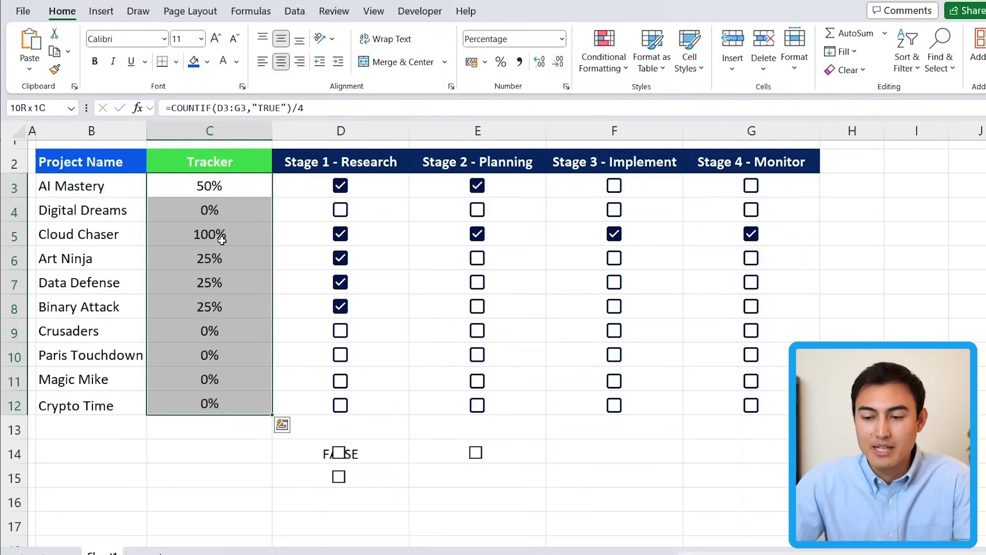
left_click(614, 72)
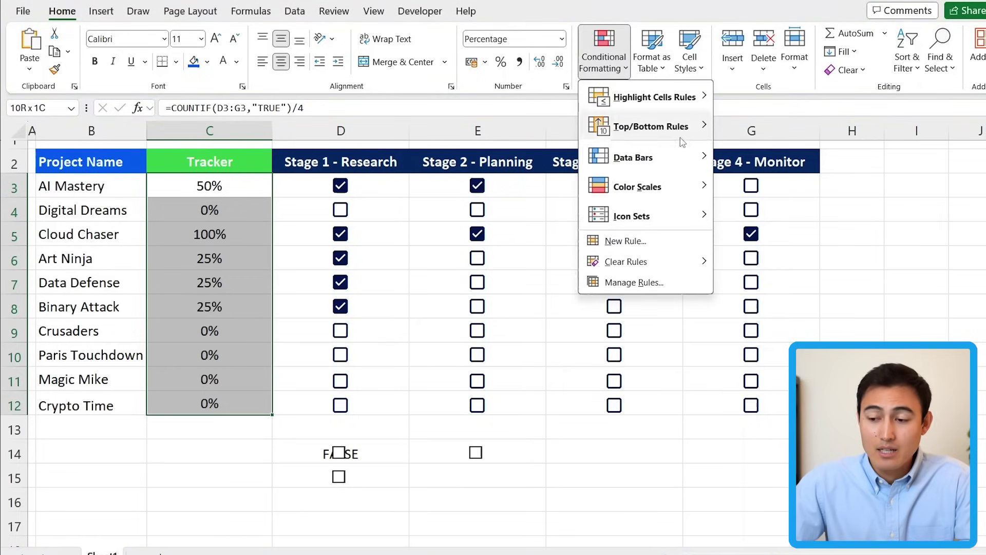
mouse_move(652, 162)
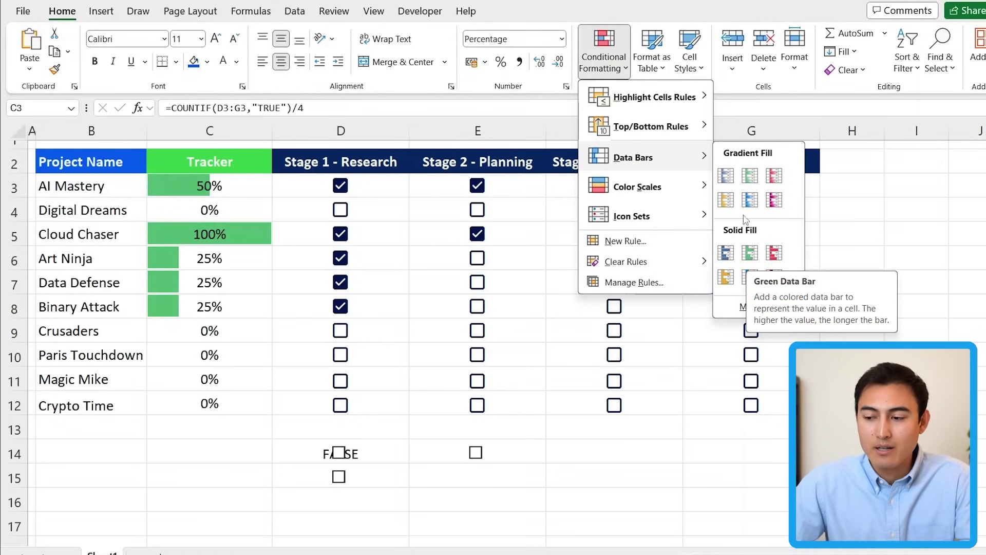
left_click(750, 176)
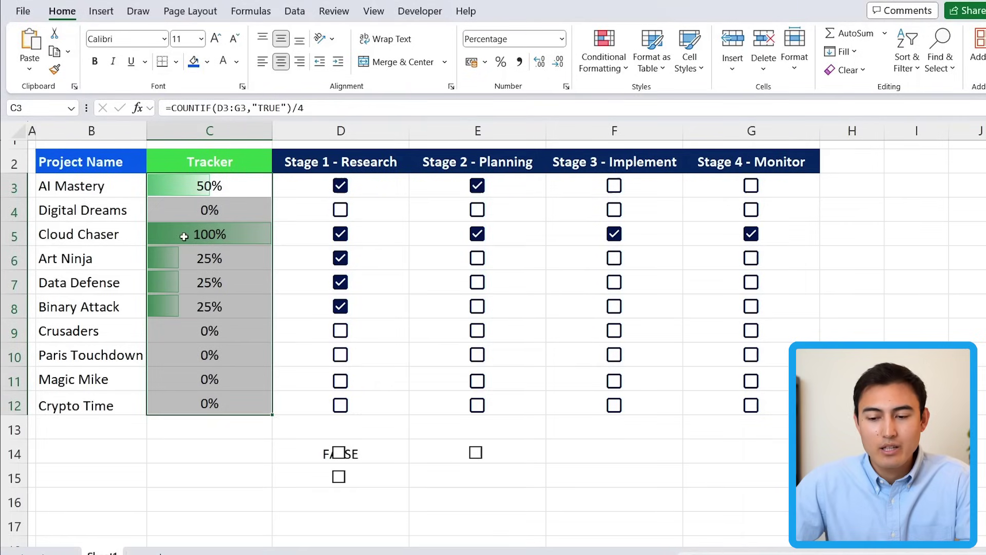
left_click(757, 240)
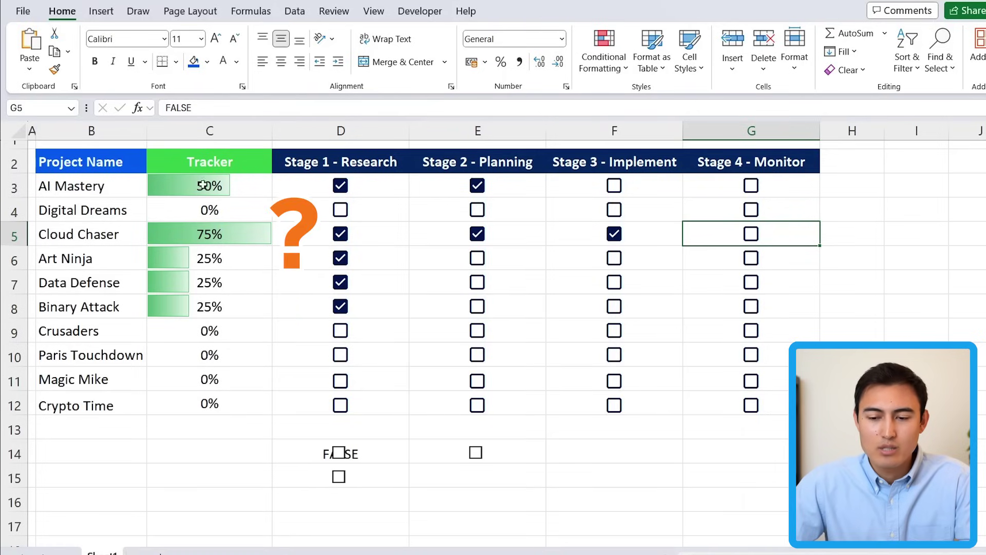
Edit the data bar rule on Tracker cells C3:C12 so its maximum is the Number 1
left_click_drag(211, 183, 206, 406)
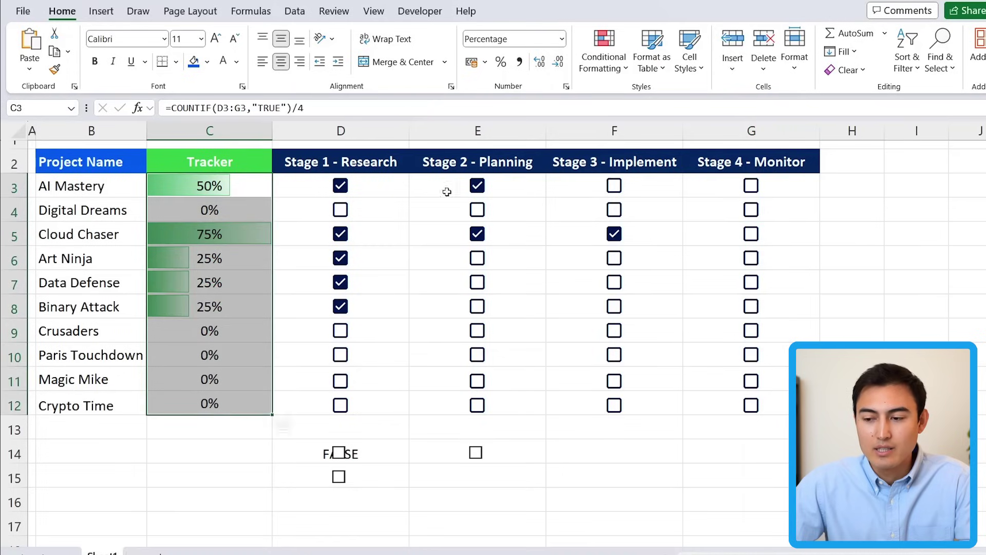
left_click(616, 74)
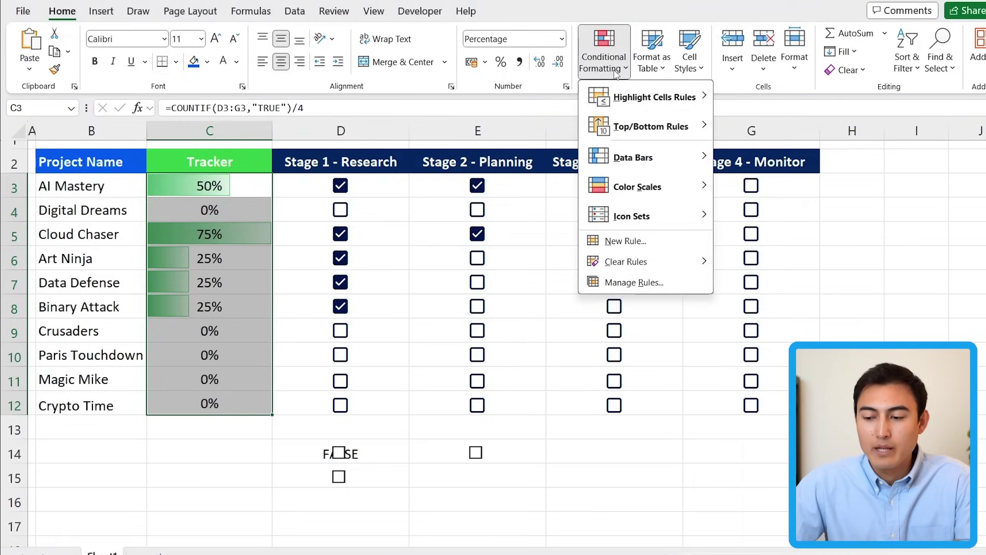
left_click(629, 290)
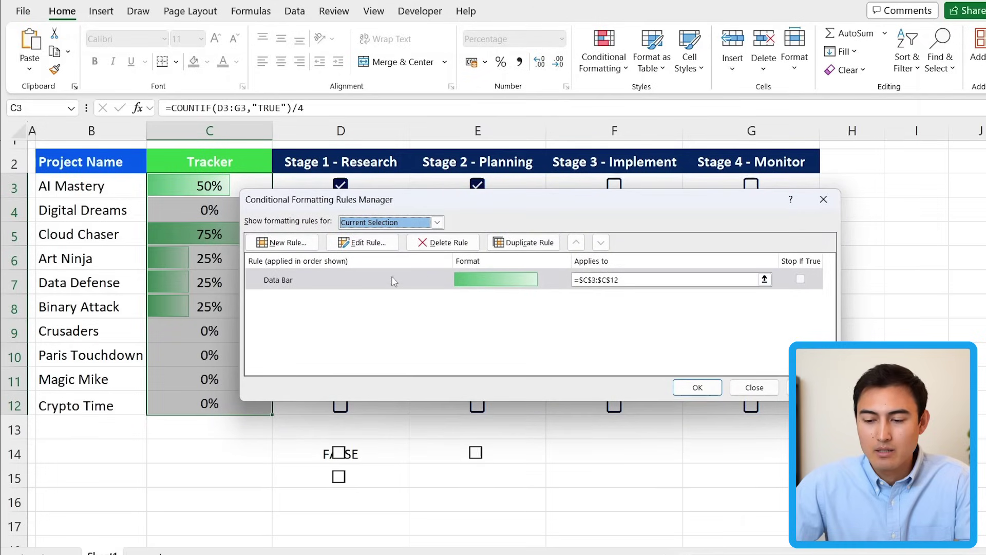
left_click(363, 243)
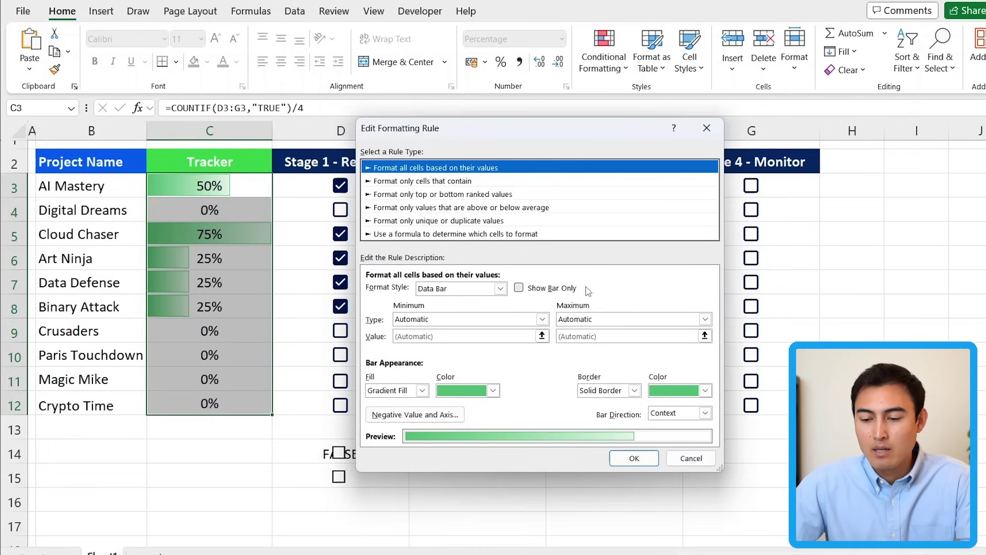
left_click(706, 320)
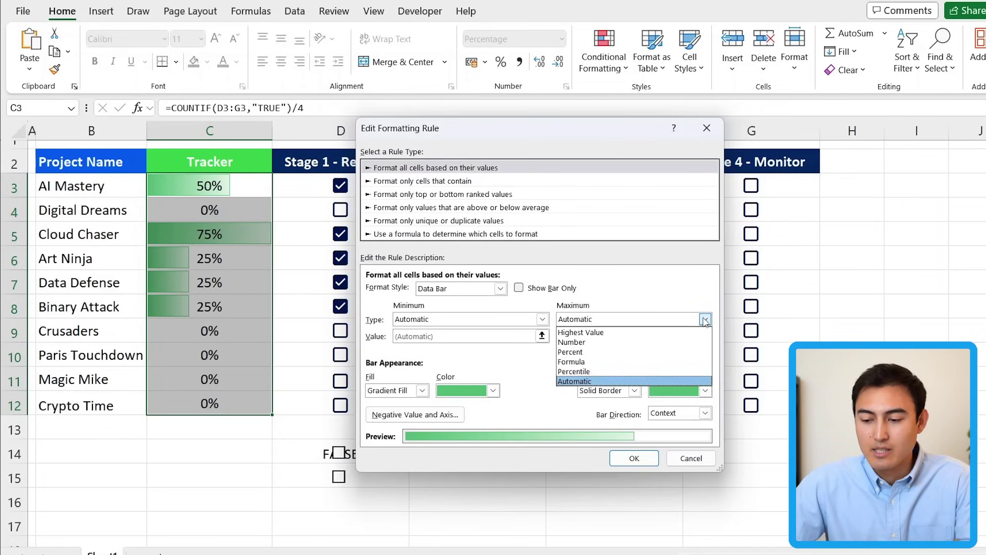
left_click(644, 343)
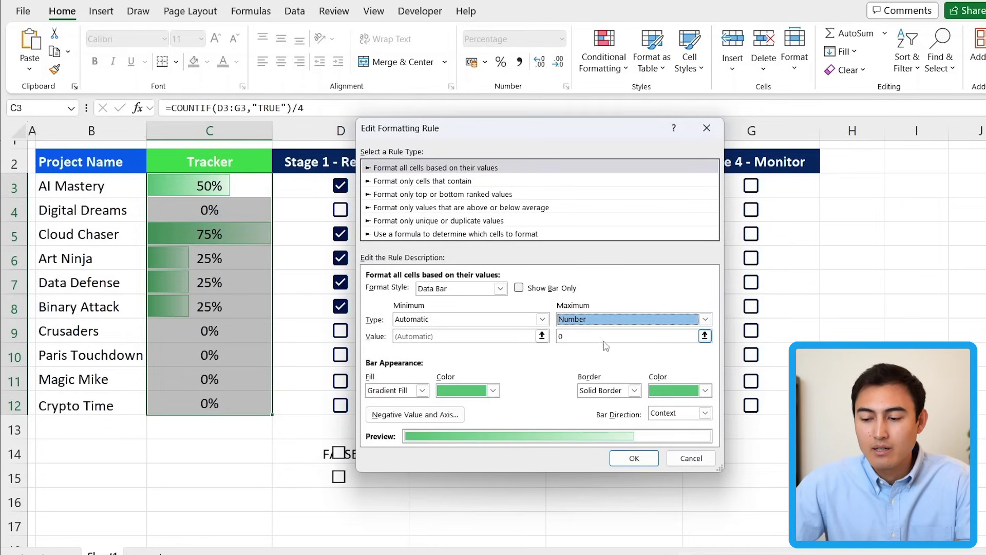
key("Tab")
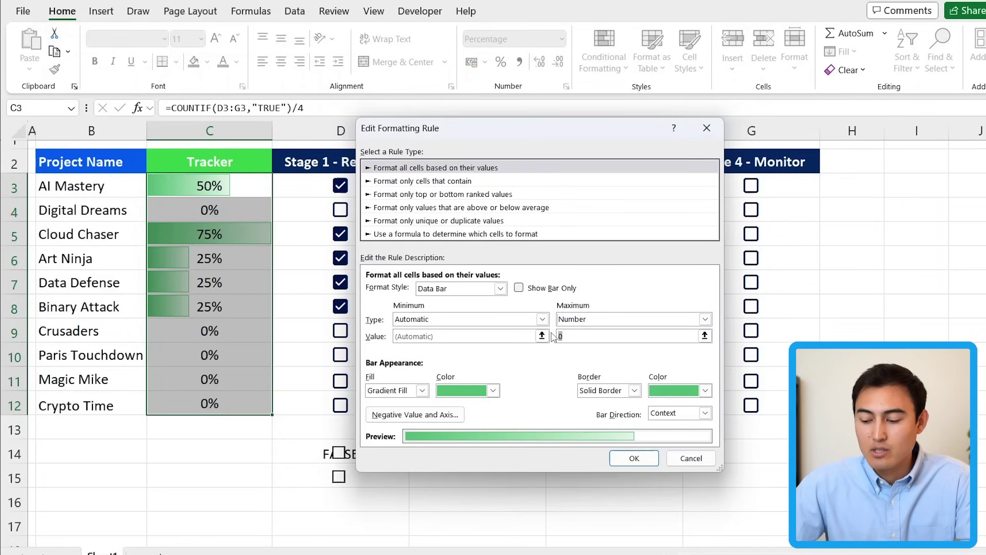
Set the data bar rule's minimum to the Number 0 and apply the edited rule
left_click(542, 319)
left_click(463, 340)
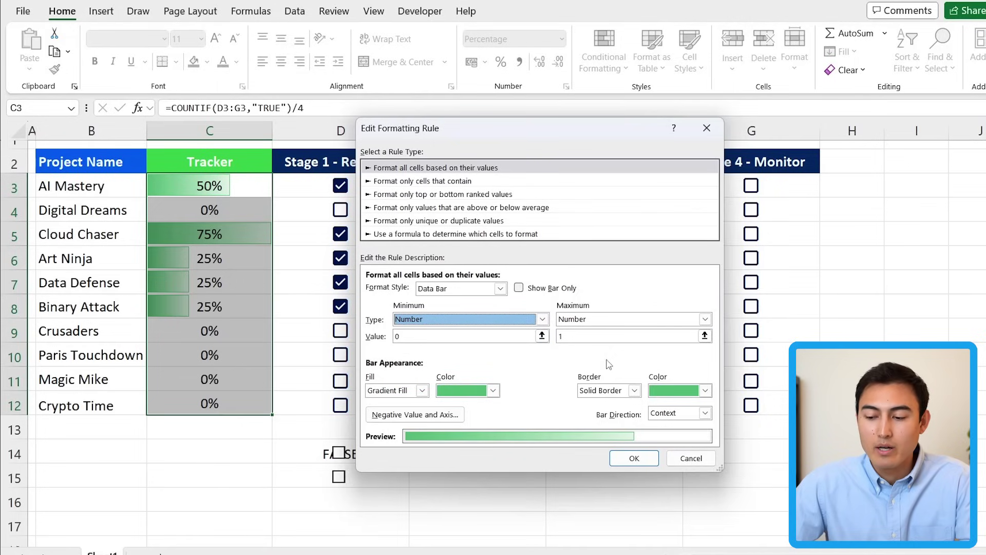
left_click(634, 458)
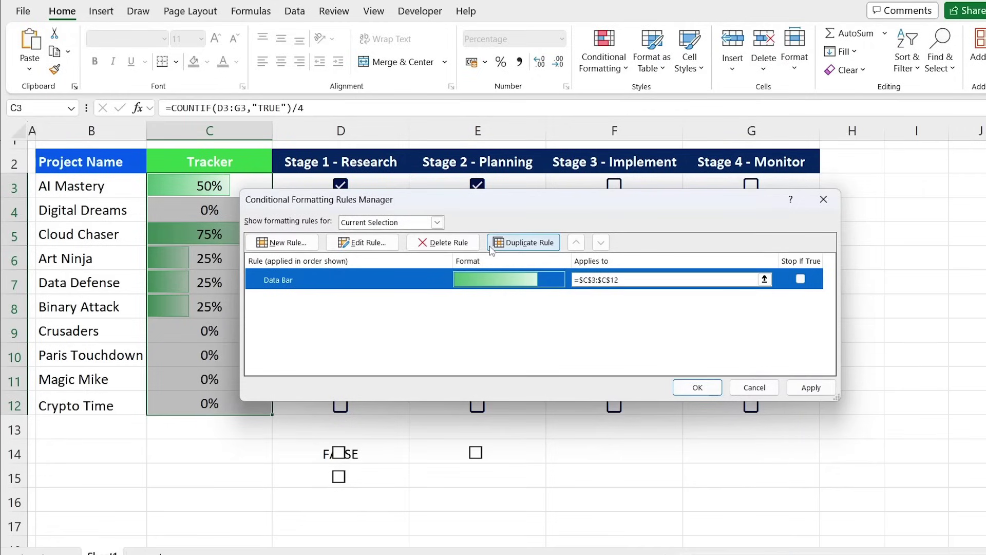
left_click(809, 388)
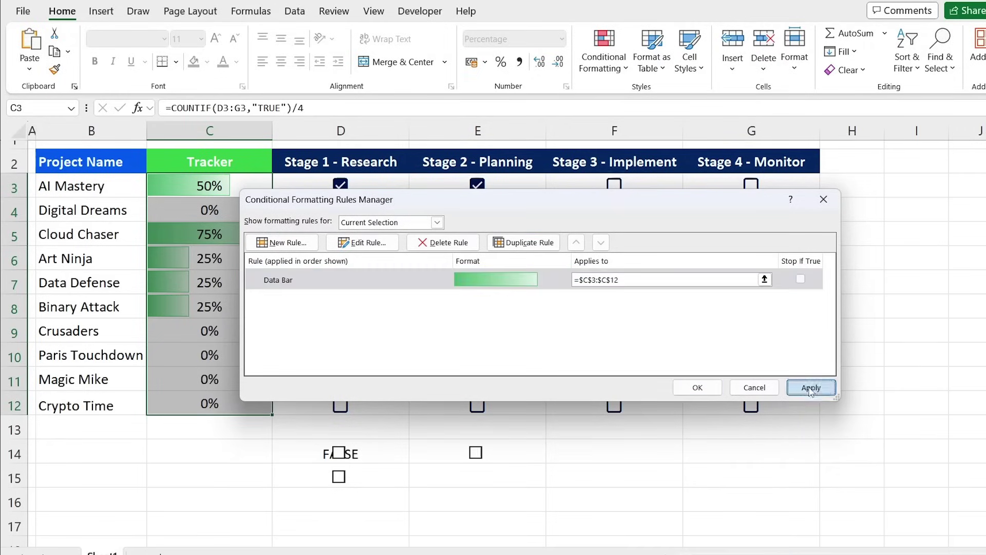
left_click(693, 388)
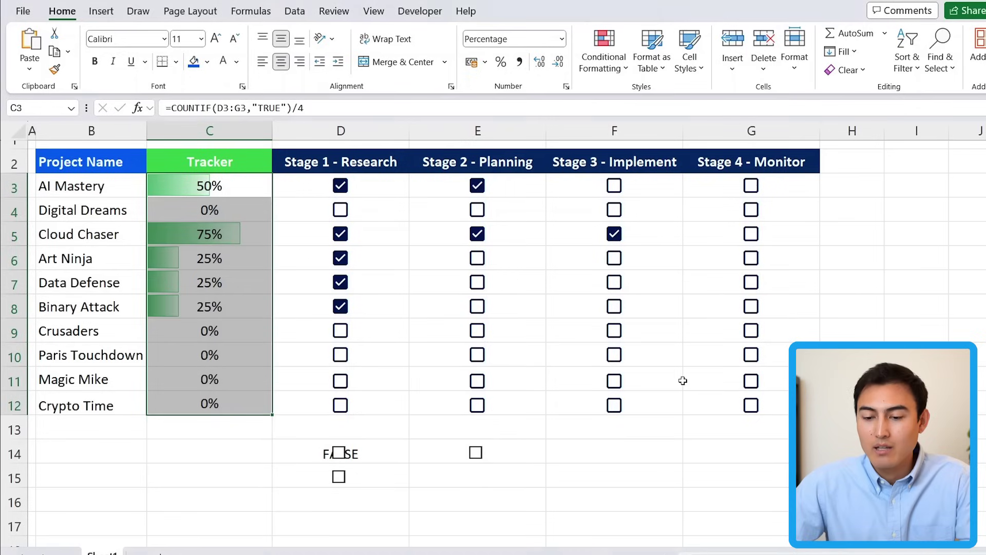
Tick Stage 4 - Monitor for Cloud Chaser, plus Stage 1 - Research and Stage 2 - Planning for Paris Touchdown
left_click(205, 210)
left_click(209, 232)
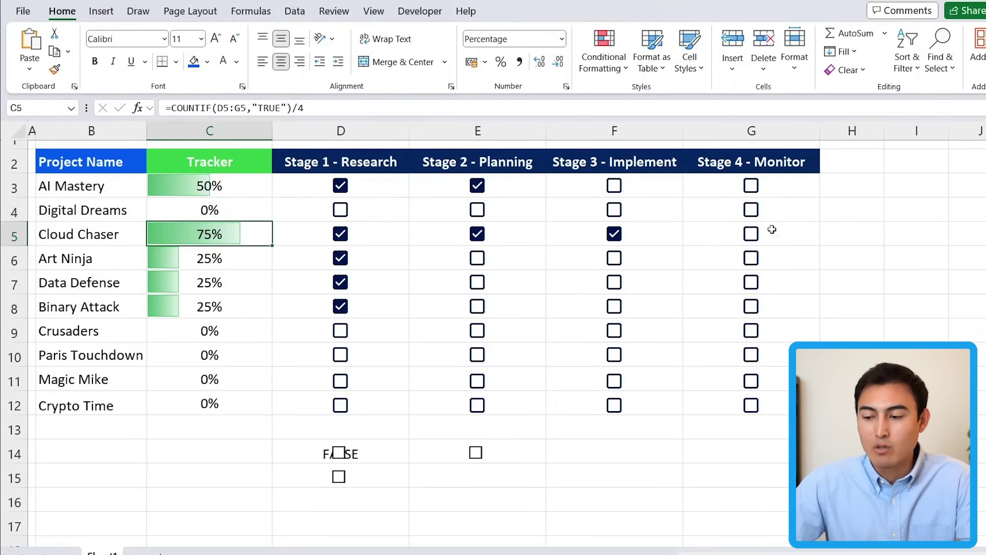
left_click(752, 234)
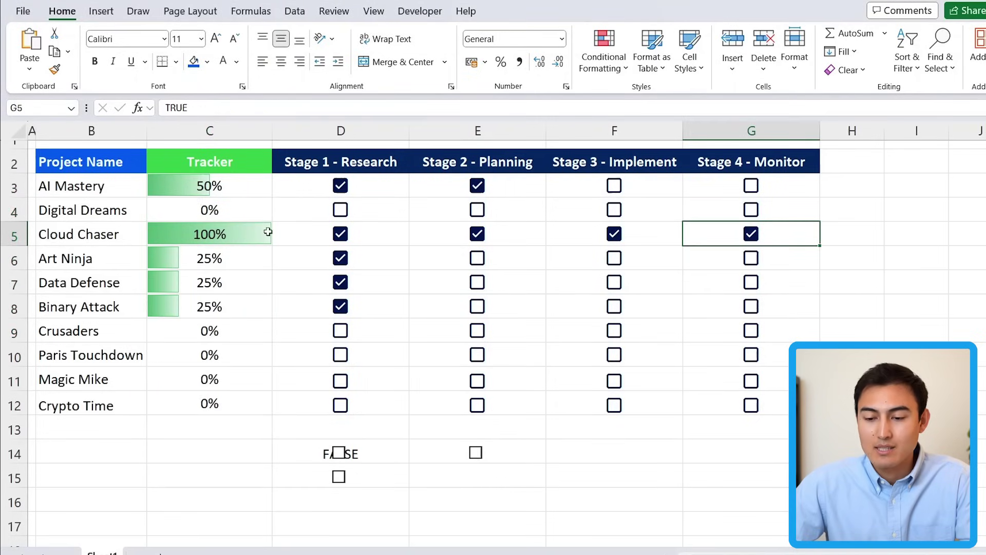
left_click(340, 355)
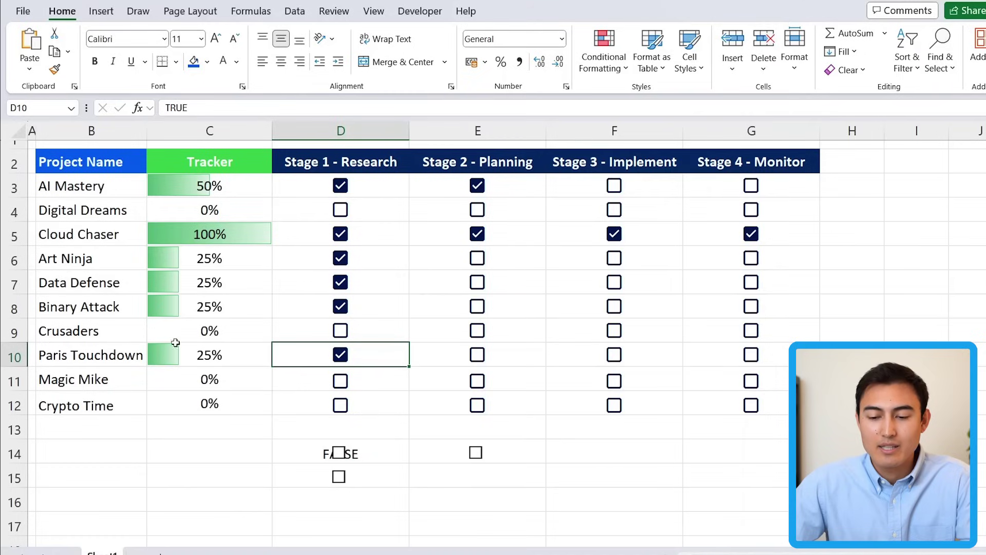
left_click(483, 362)
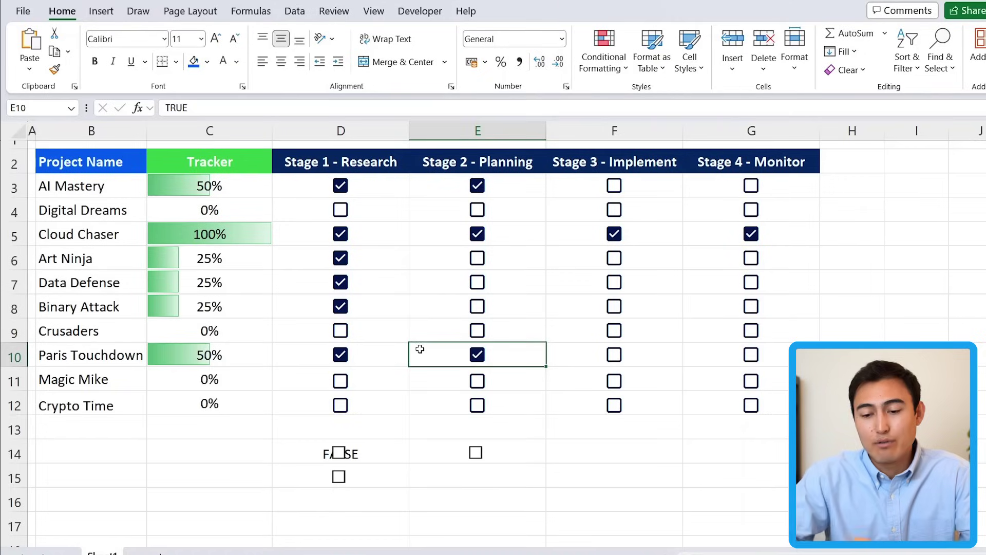
left_click(88, 238)
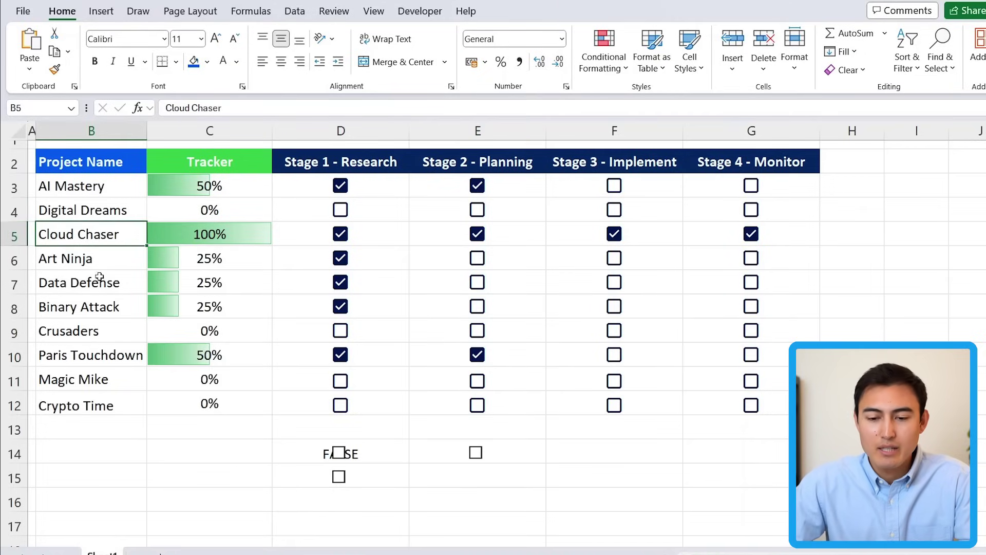
key("Up")
key("Up")
key("Down")
key("Down")
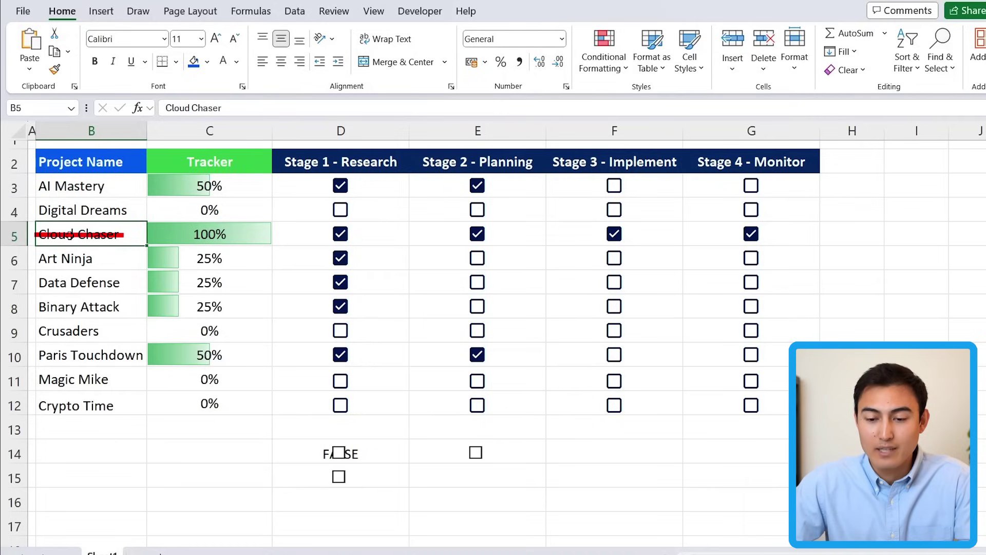
Start a new conditional formatting rule for project names B3:B12 that uses a formula to determine which cells to format
left_click(67, 218)
left_click(128, 187)
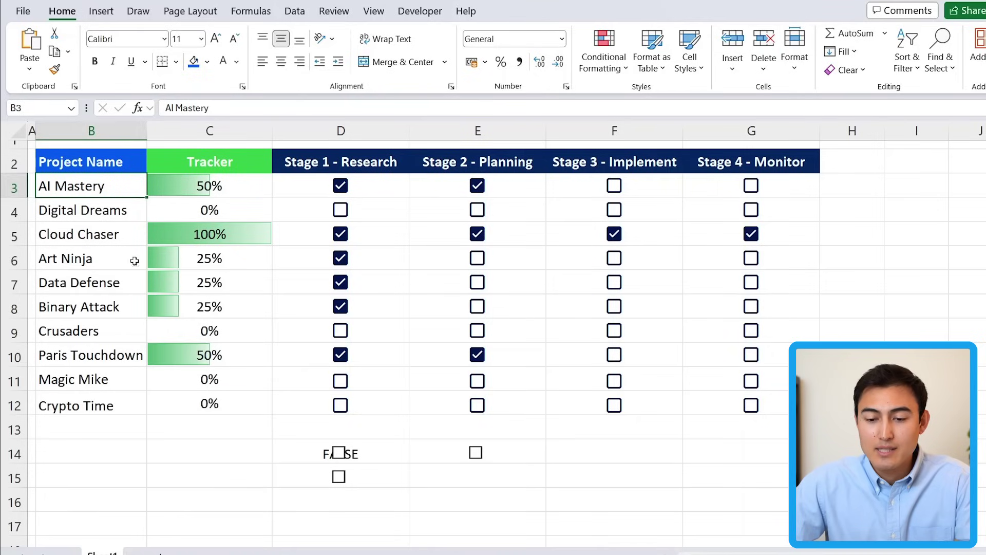
key("ctrl+shift+Down")
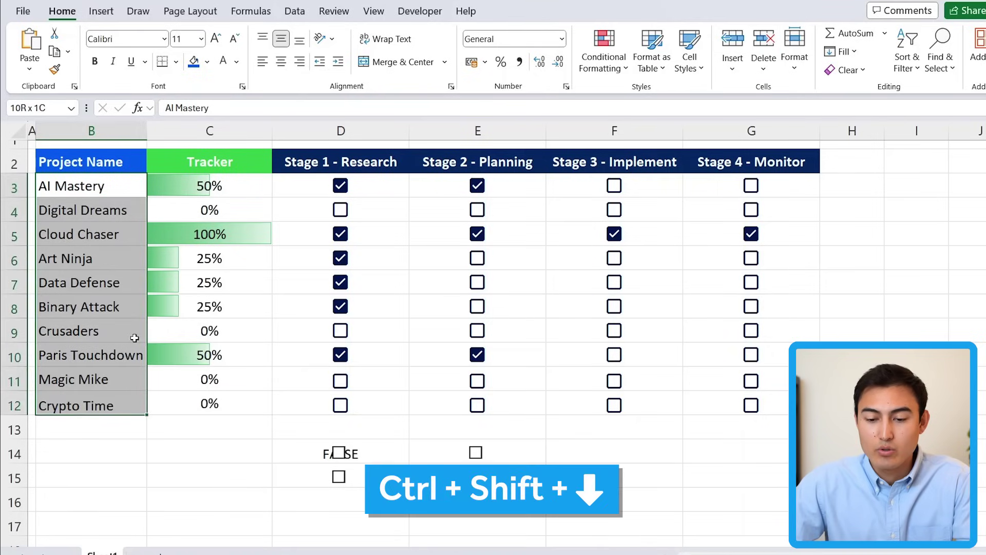
left_click(613, 77)
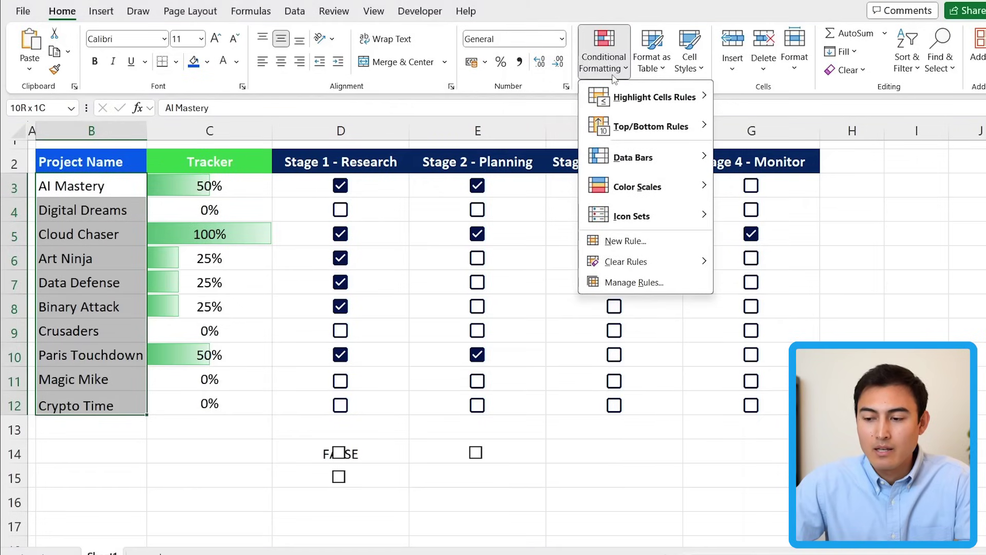
left_click(633, 248)
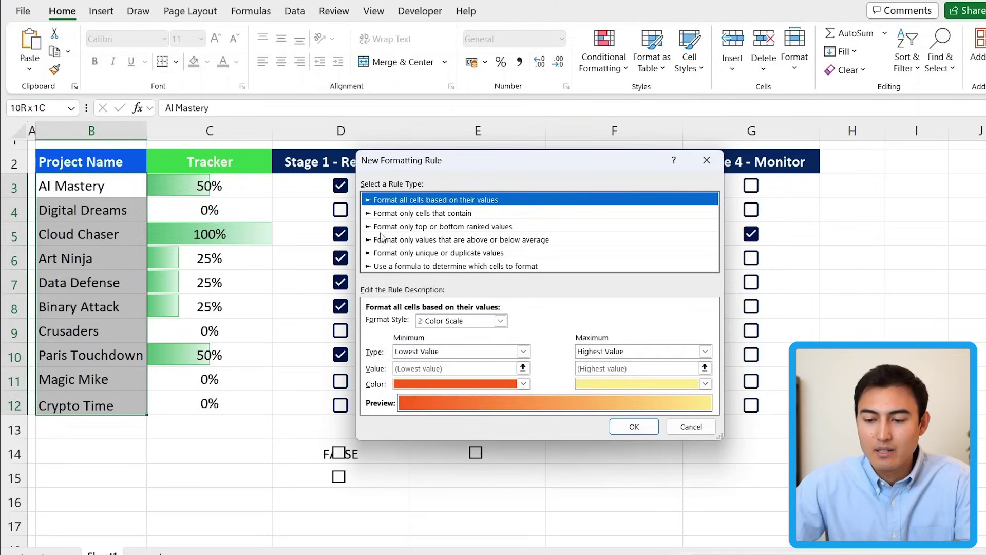
left_click(403, 266)
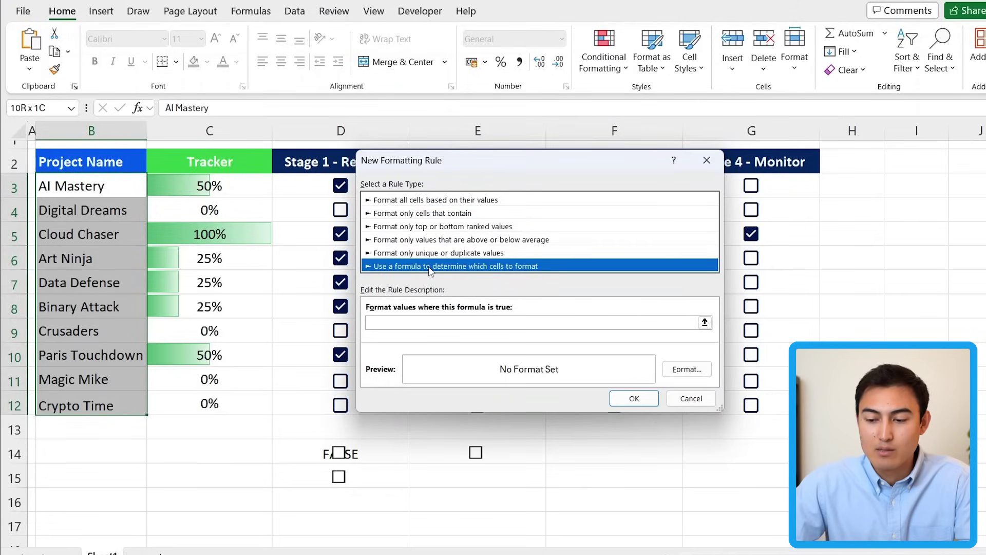
Set the rule's formula to =$G3, pointing to the Stage 4 - Monitor checkboxes with only the column locked
left_click(436, 321)
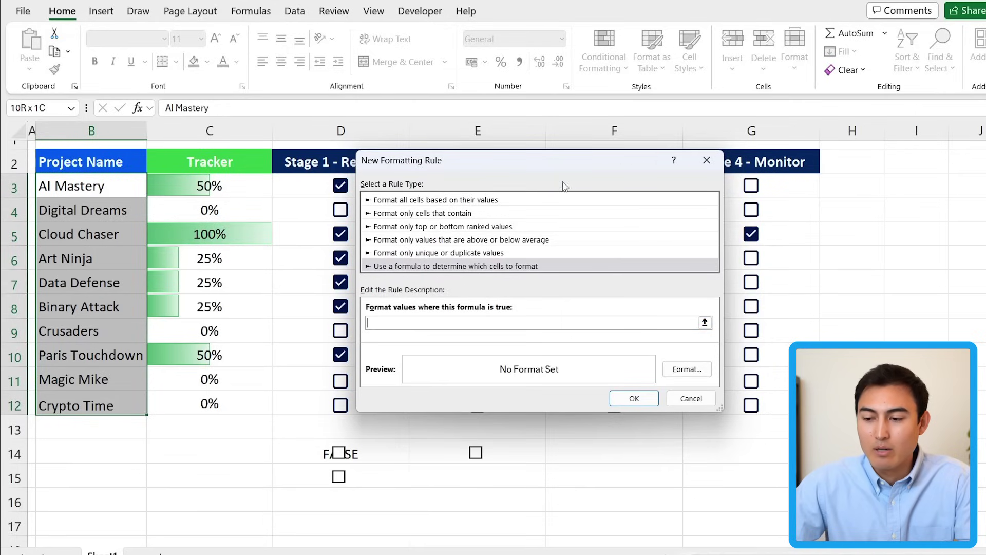
left_click_drag(572, 168, 491, 155)
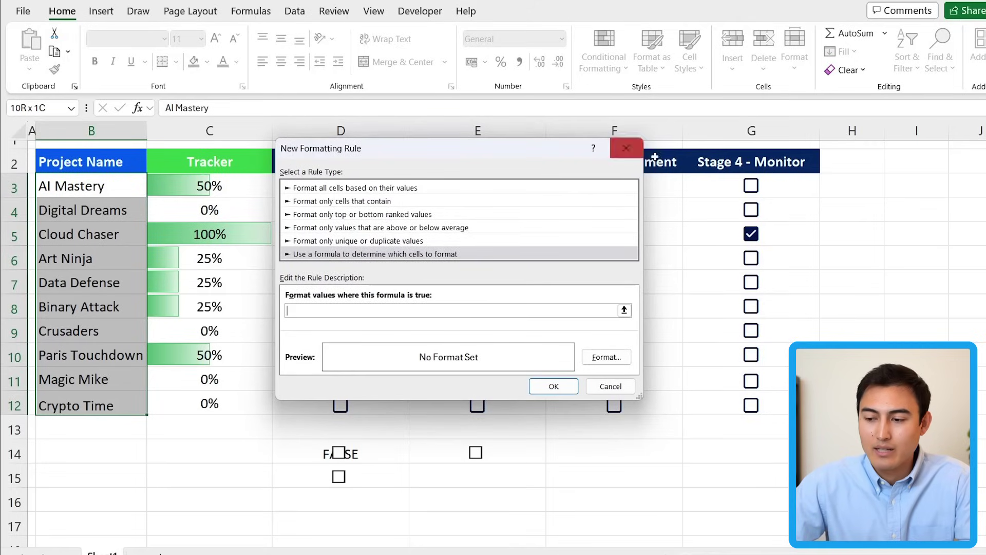
left_click(720, 189)
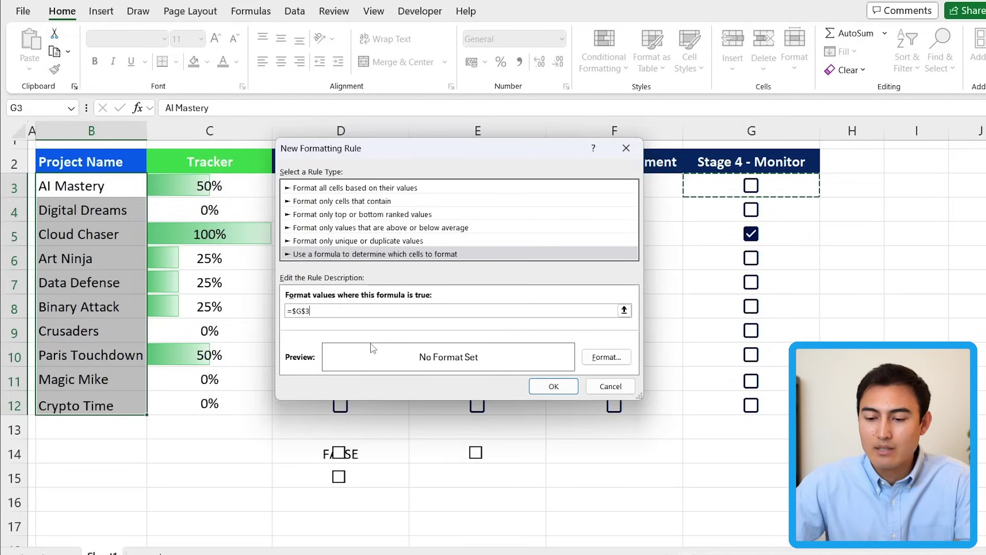
left_click(305, 311)
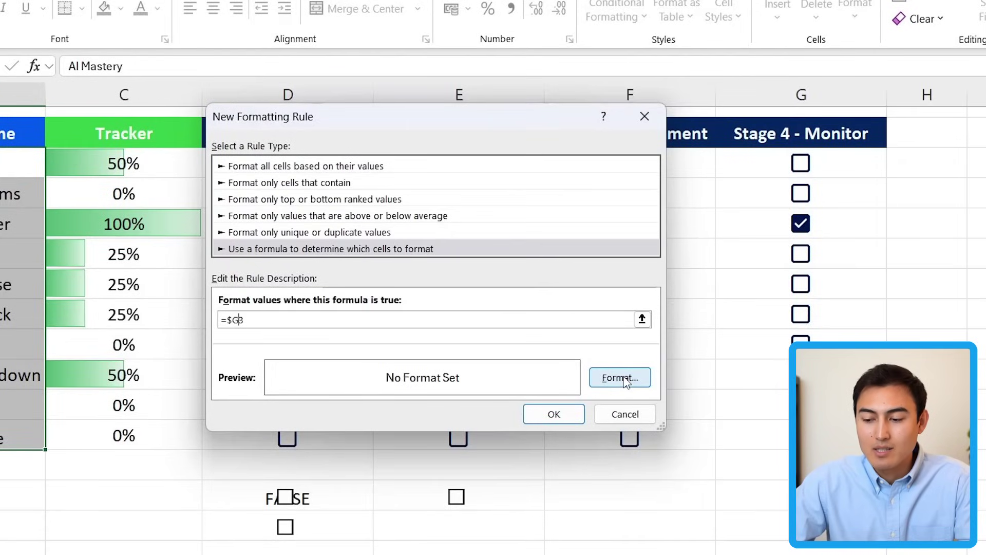
Format the rule with strikethrough and a standard green font colour, and apply it to the project names
left_click(625, 381)
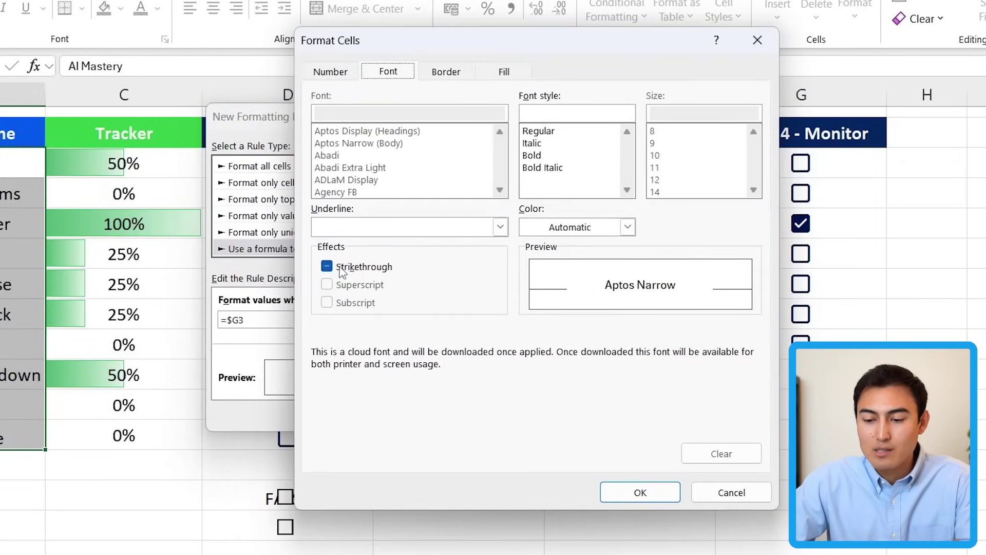
left_click(326, 267)
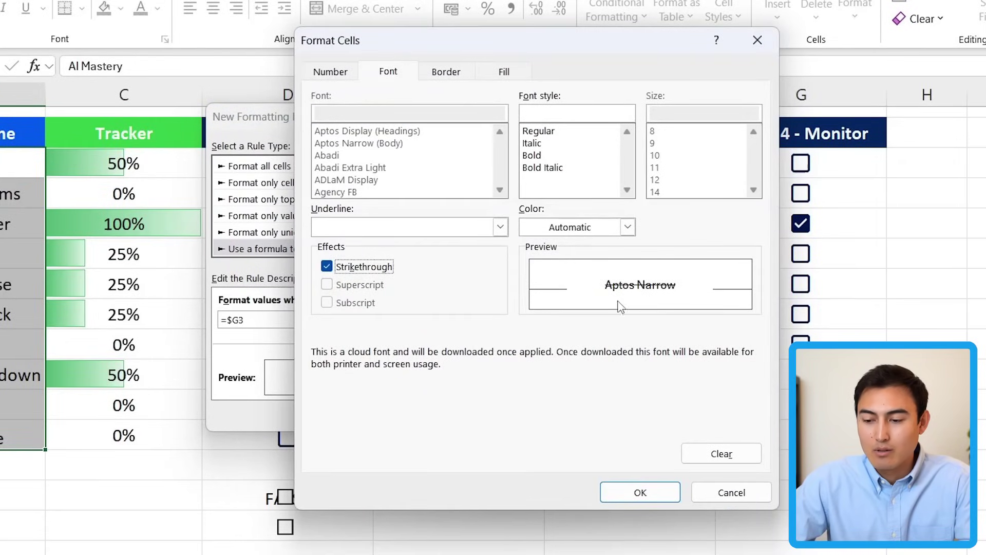
left_click(628, 227)
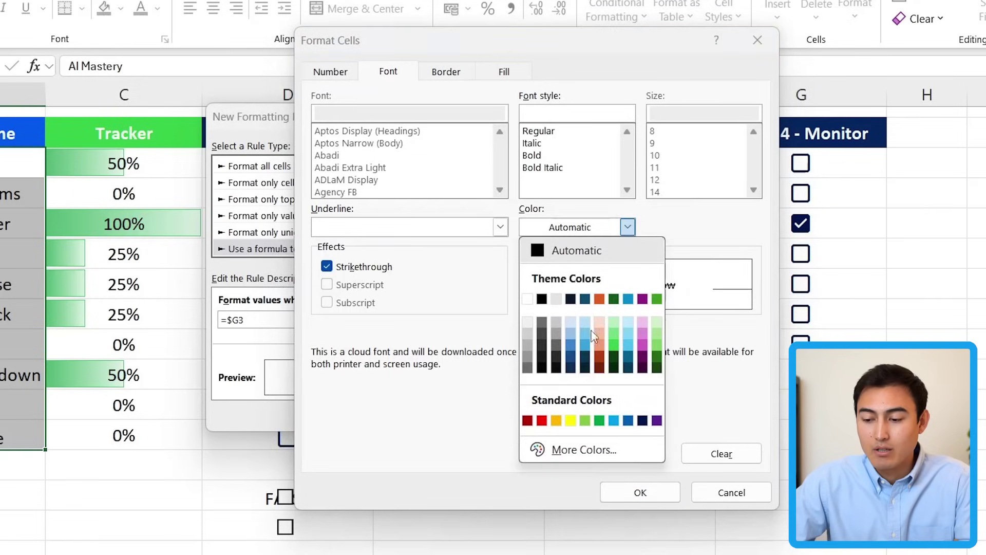
left_click(600, 421)
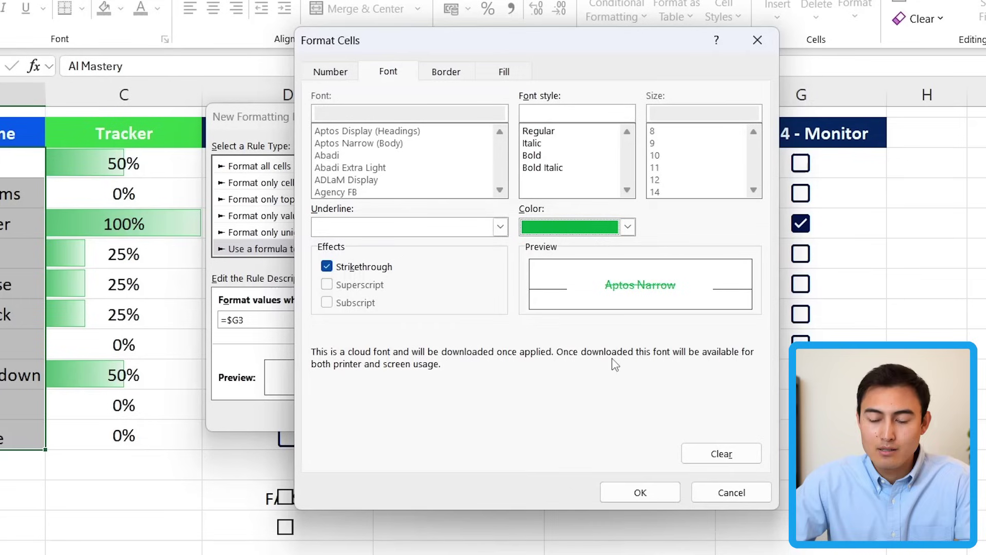
left_click(640, 491)
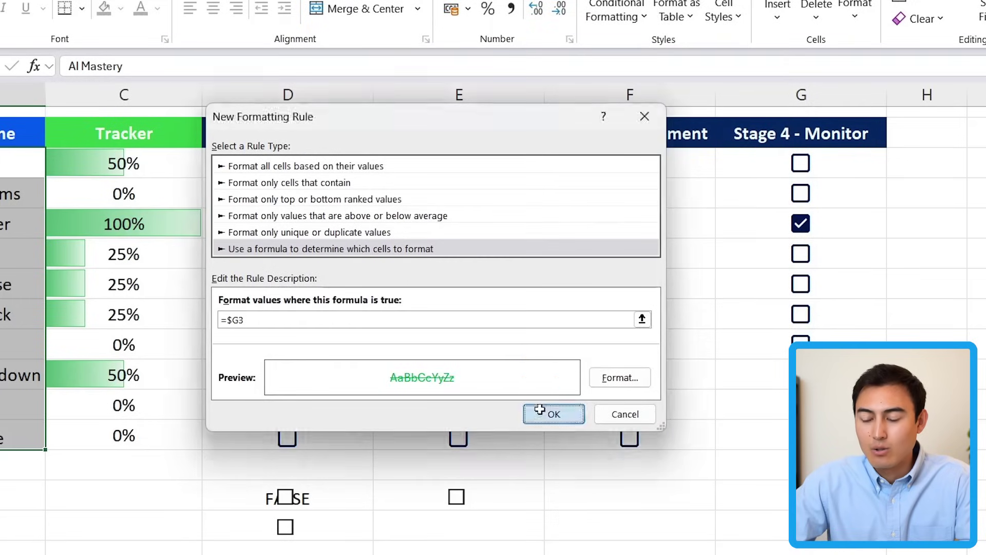
left_click(545, 412)
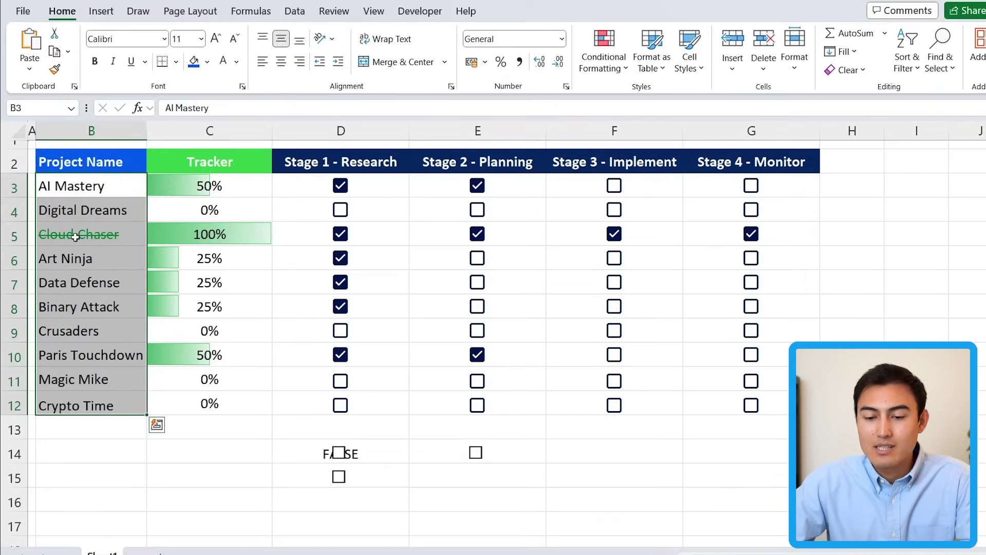
key("Down")
key("Down")
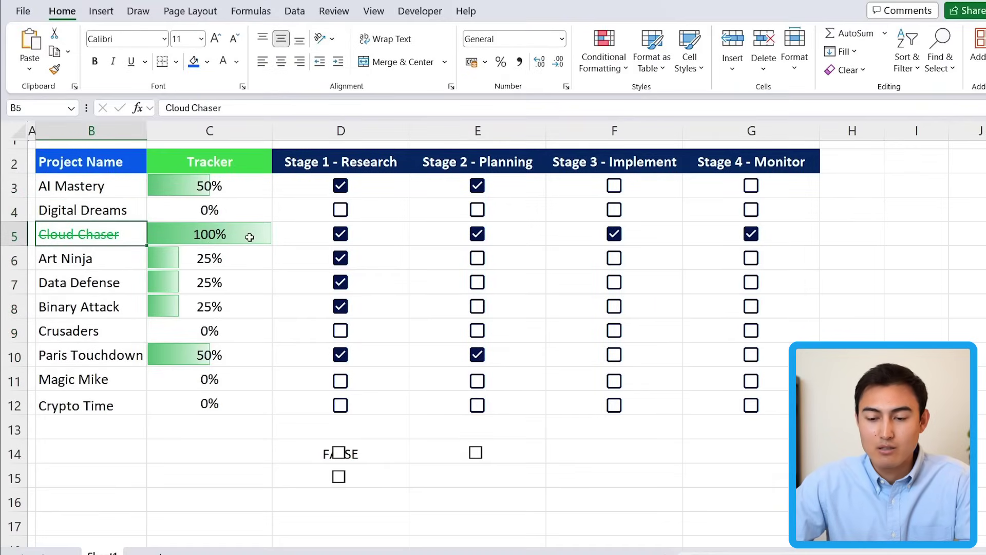
key("Down")
key("Down")
key("Down")
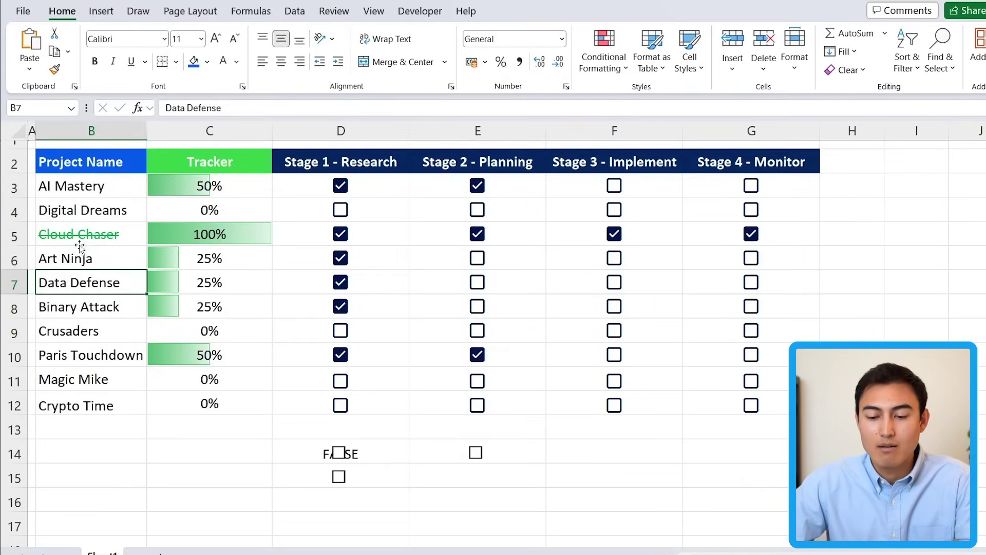
Tick Stage 2 - Planning, Stage 3 - Implement and Stage 4 - Monitor for Binary Attack to test the strikethrough rule
left_click(480, 308)
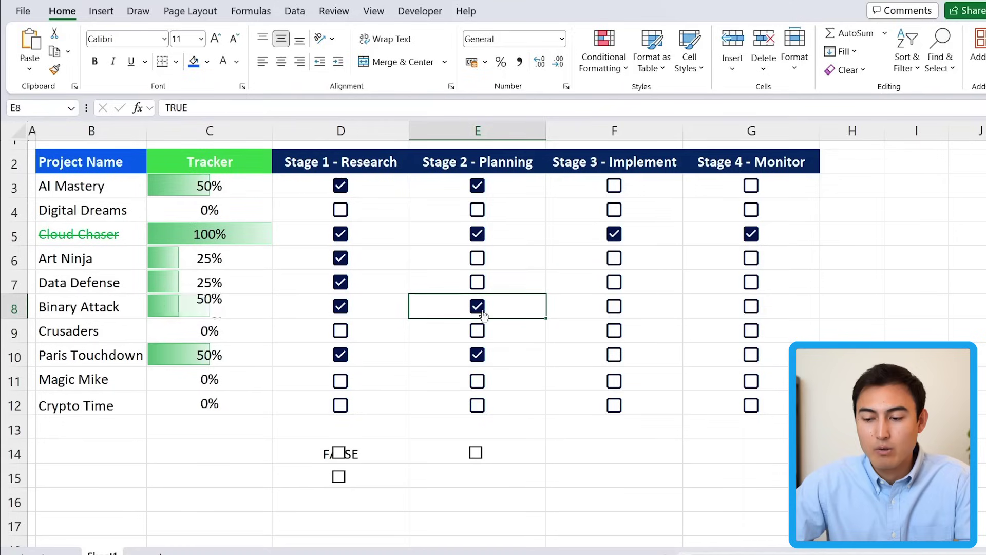
left_click(615, 306)
left_click(751, 308)
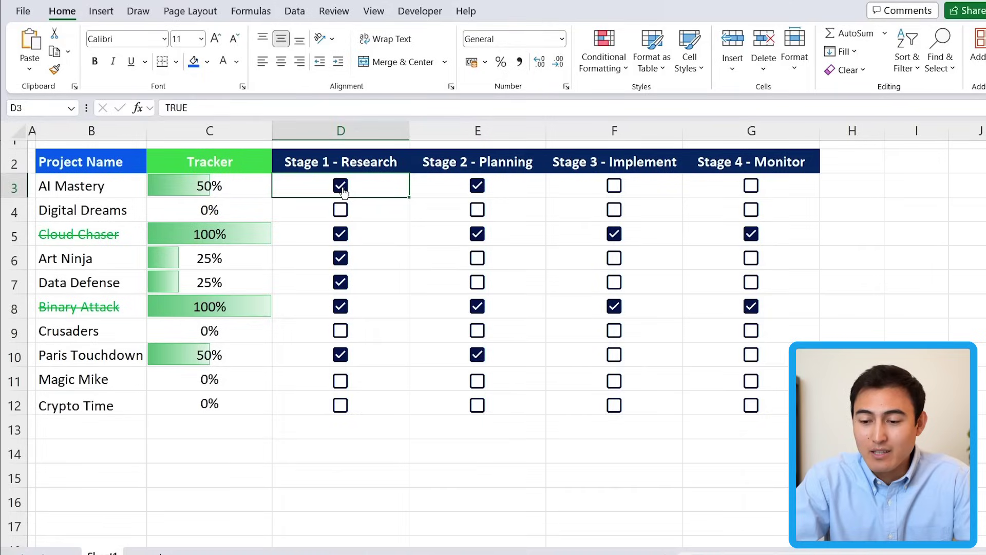
Untick and re-tick Stage 1 - Research for AI Mastery, and tick its Stage 3 - Implement and Stage 4 - Monitor checkboxes
key("space")
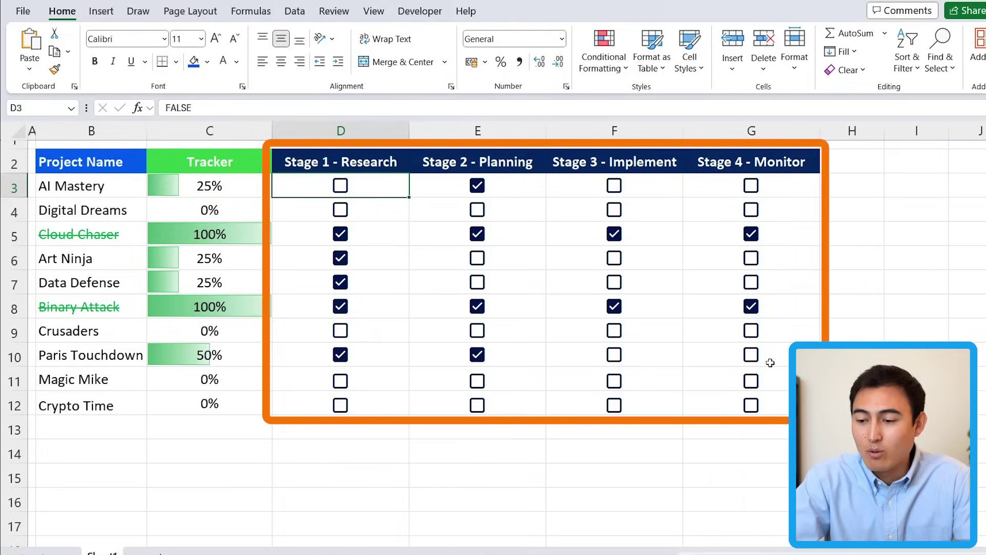
left_click(341, 187)
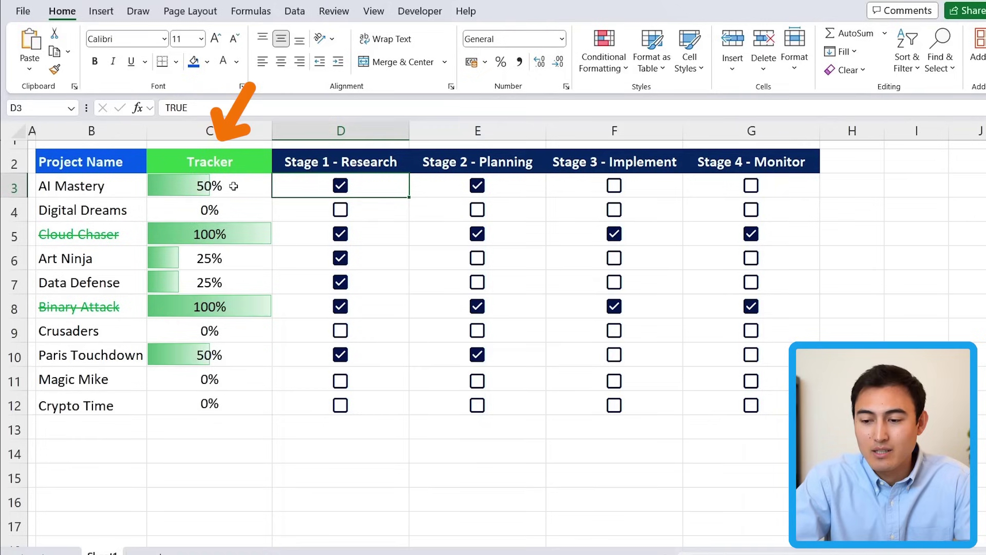
left_click(615, 186)
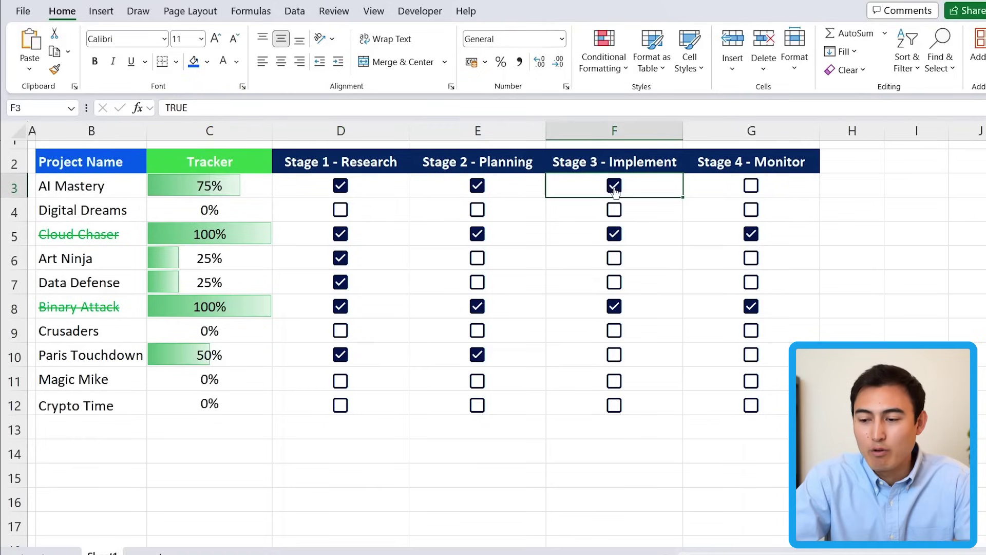
left_click(750, 186)
left_click(102, 194)
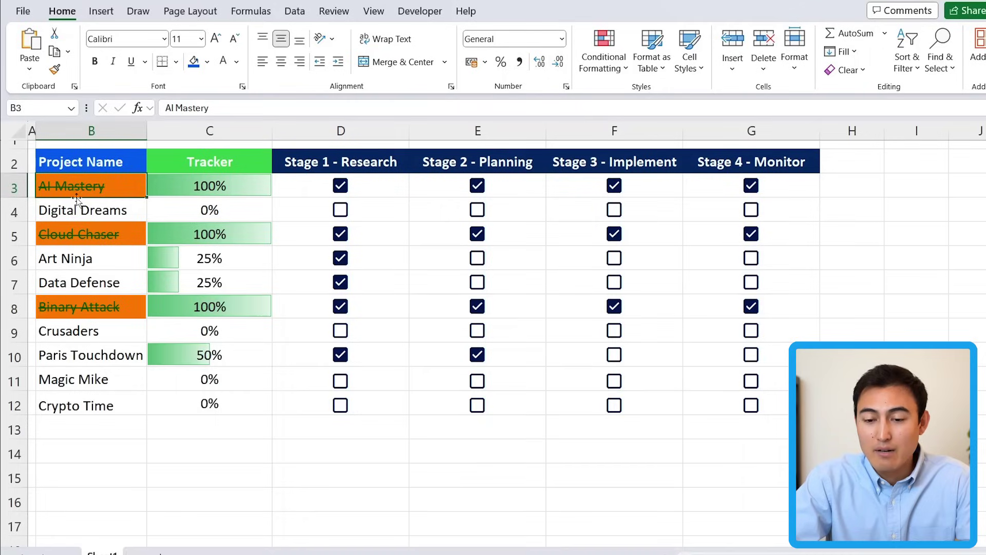